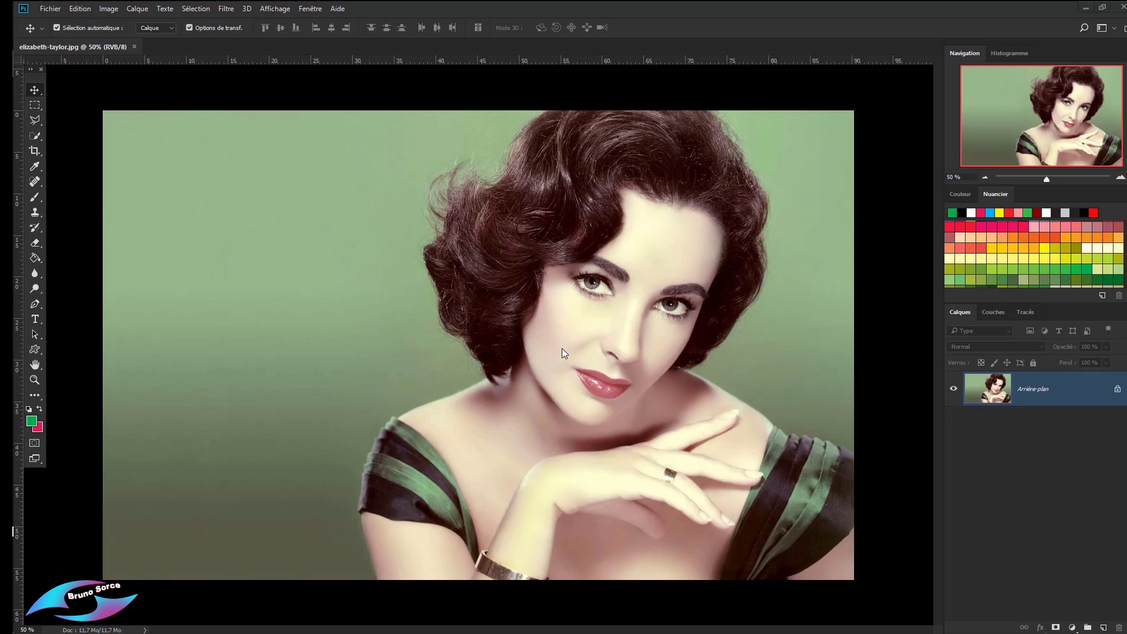
Step: Unlock the background layer and duplicate it twice
{"action": "left_click", "coordinate": [1117, 390]}
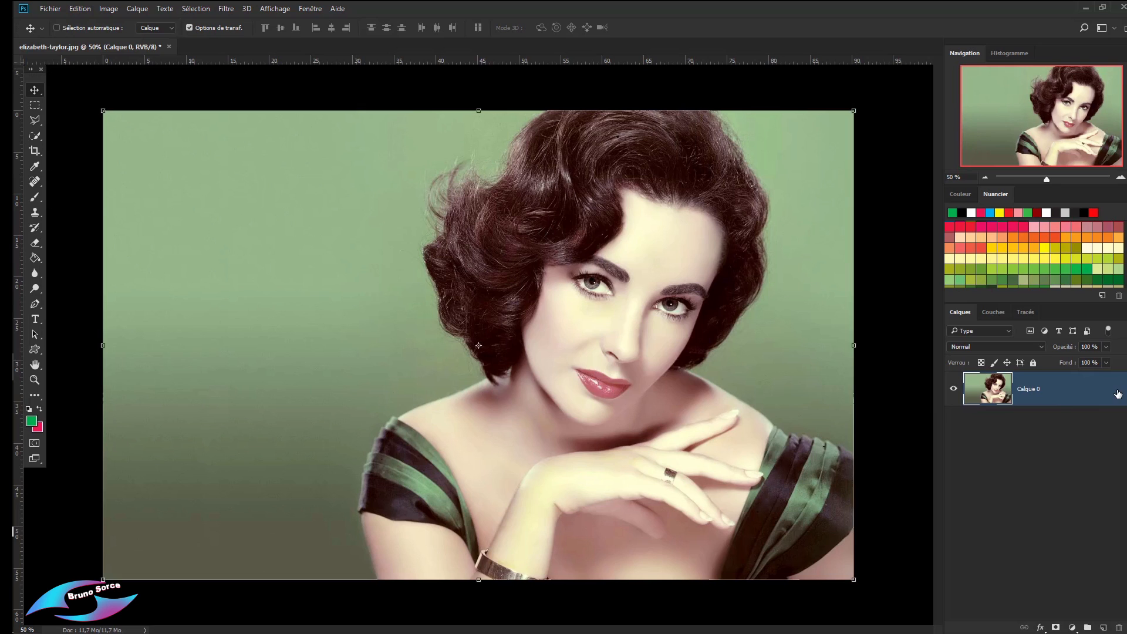
{"action": "key", "text": "ctrl+j"}
{"action": "key", "text": "ctrl+j"}
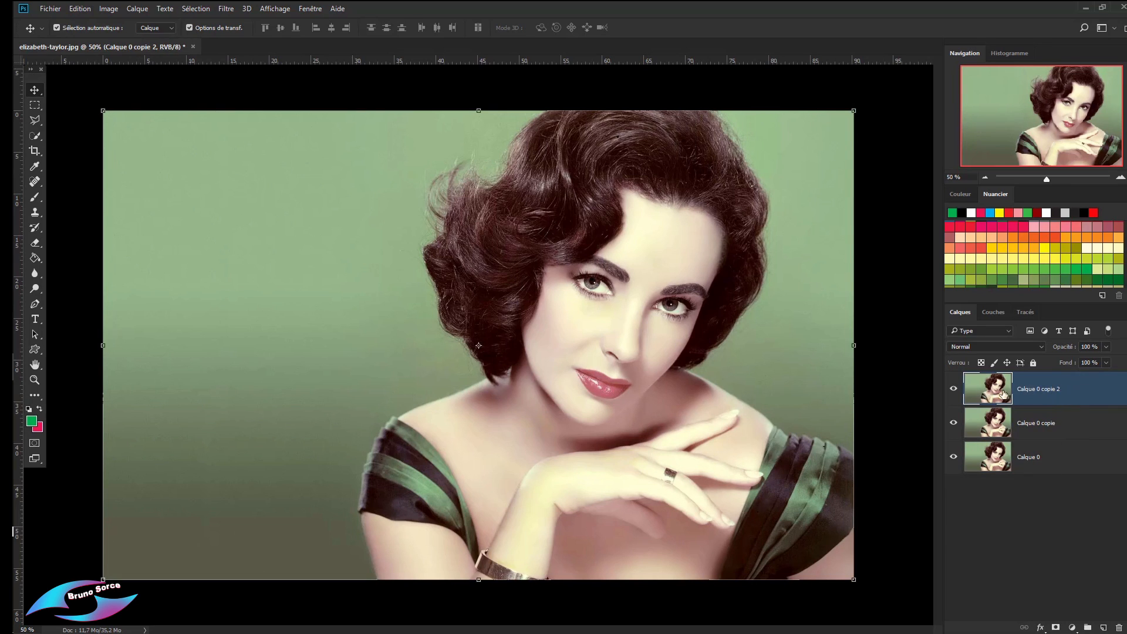
Step: Convert the middle layer, Calque 0 copie, into a smart object
{"action": "left_click", "coordinate": [1067, 426]}
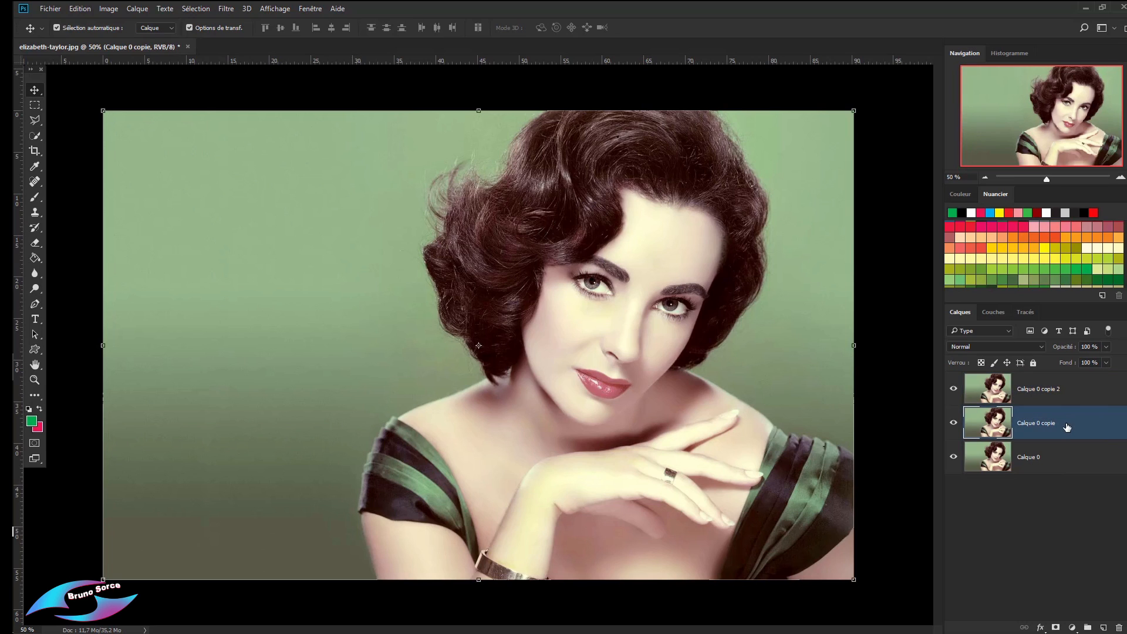
{"action": "key", "text": "ctrl"}
Step: Hide the two lower layers, scale Calque 0 copie 2 down to about 38%, apply it, and scale it back up to fill the canvas
{"action": "left_click", "coordinate": [1082, 389]}
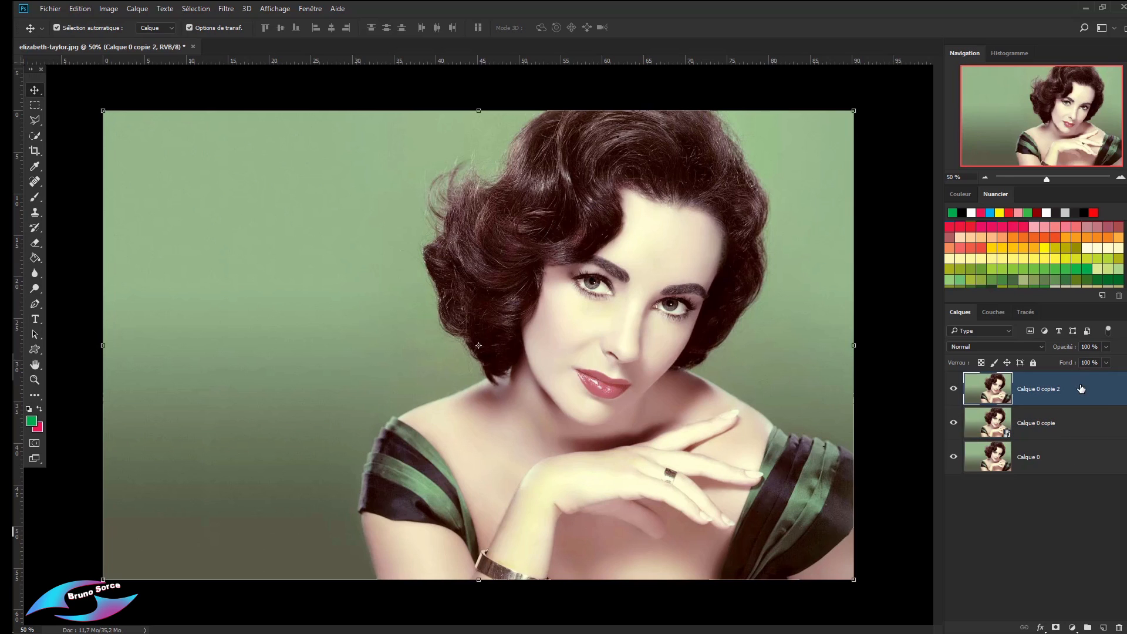
{"action": "left_click", "coordinate": [954, 422]}
{"action": "left_click_drag", "start_coordinate": [854, 111], "coordinate": [394, 400]}
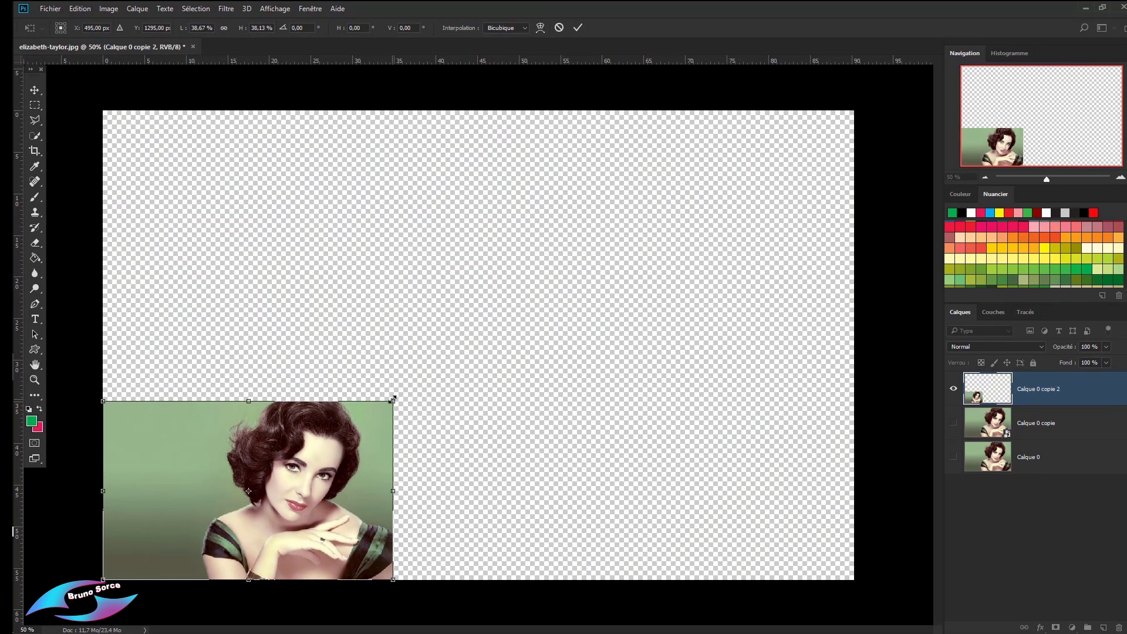
{"action": "key", "text": "Return"}
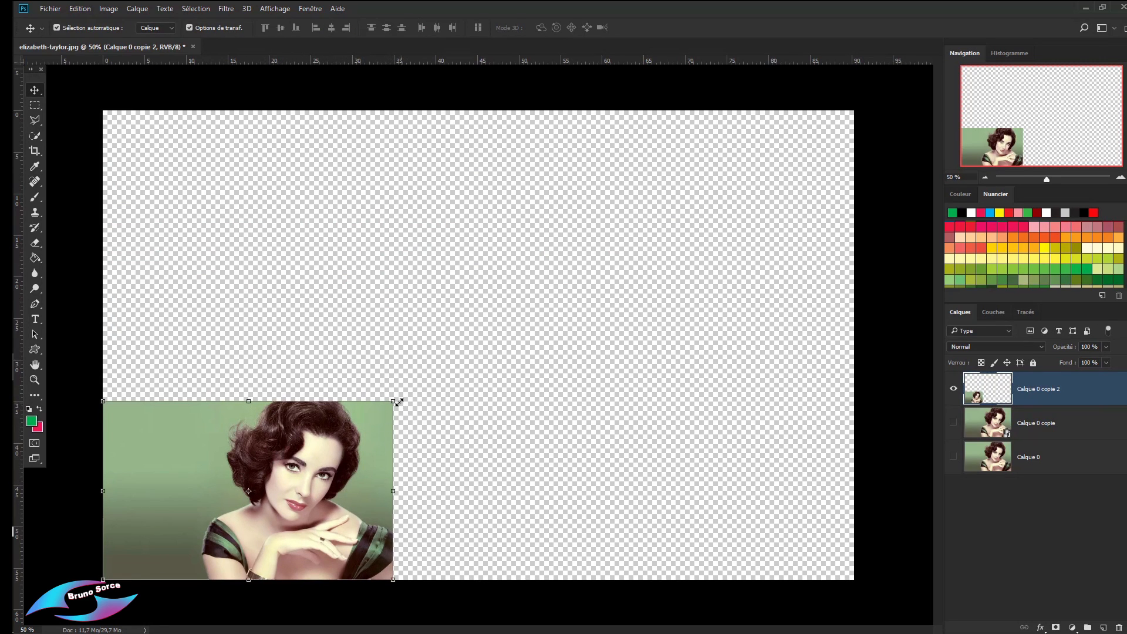
{"action": "left_click_drag", "start_coordinate": [394, 401], "coordinate": [854, 111]}
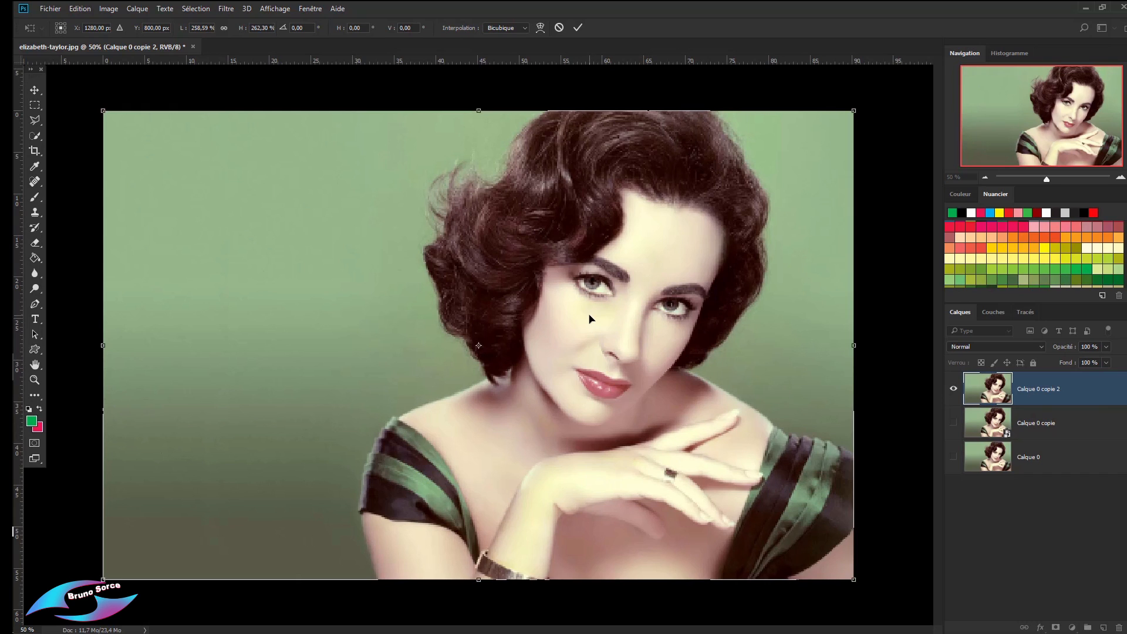
{"action": "key", "text": "Return"}
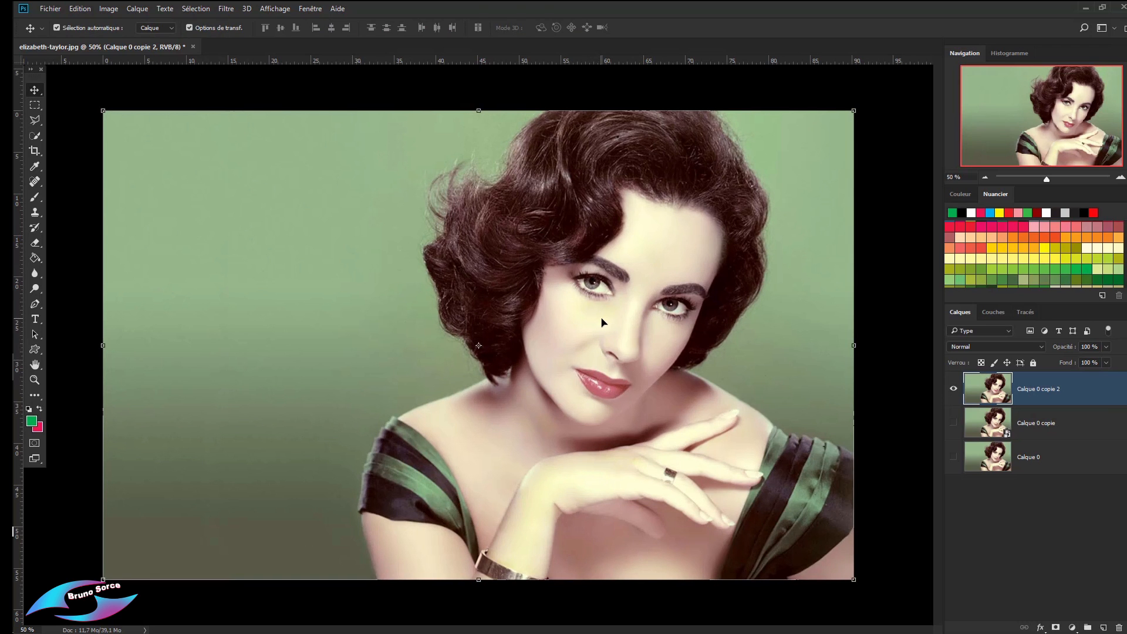
Step: Show Calque 0 copie and toggle Calque 0 copie 2 on and off to compare the sharpness of the face
{"action": "scroll", "coordinate": [605, 322], "scroll_direction": "up", "scroll_amount": 5}
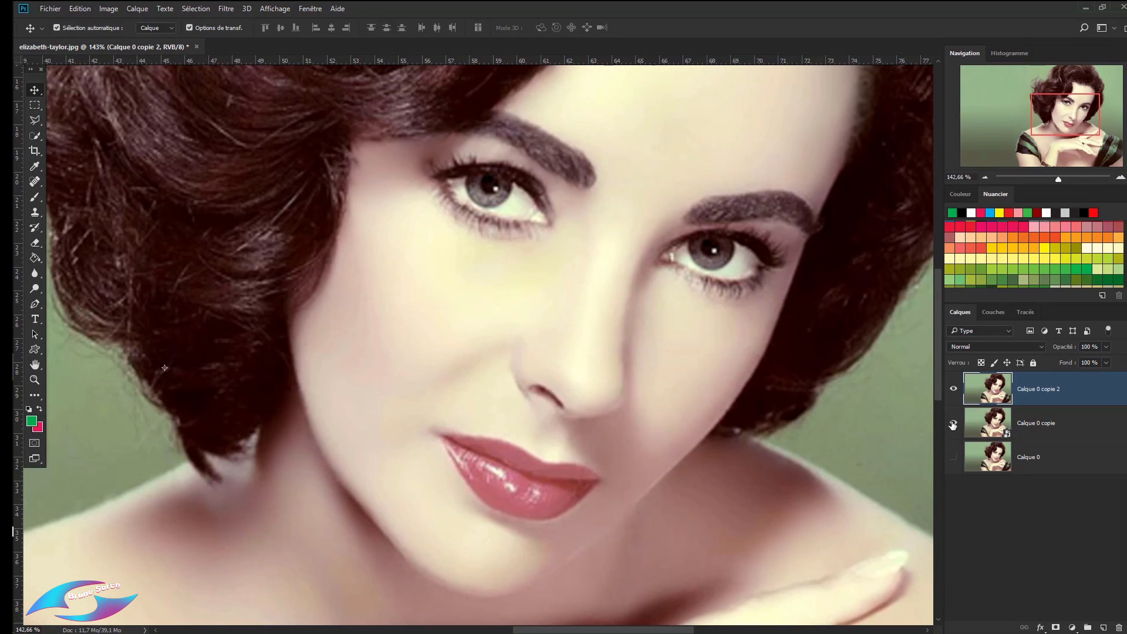
{"action": "left_click", "coordinate": [953, 390]}
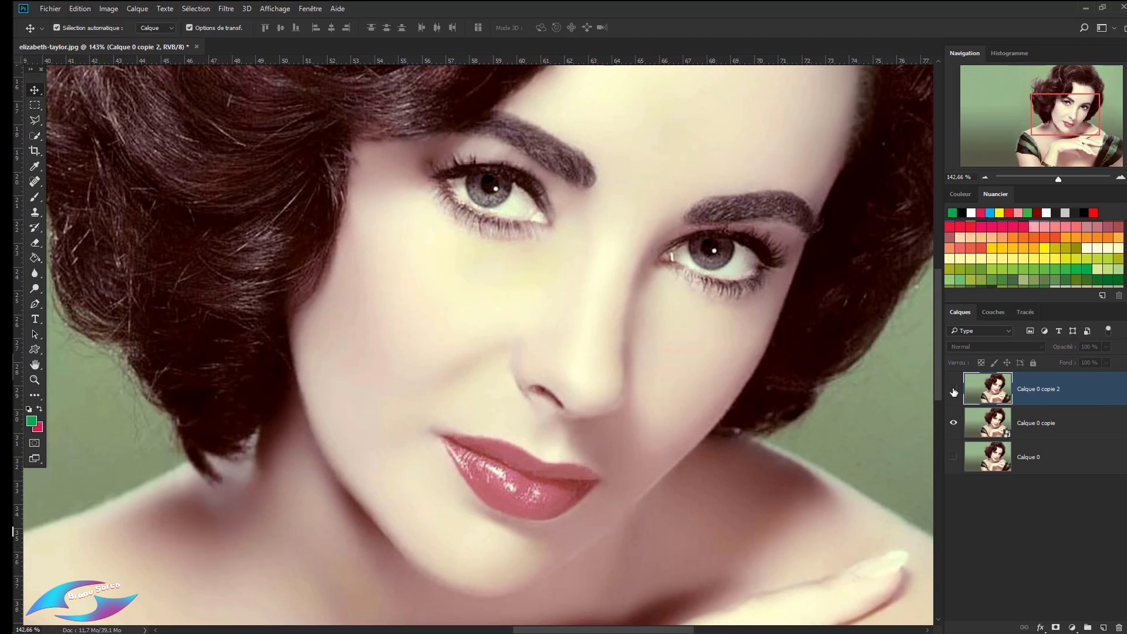
{"action": "left_click", "coordinate": [953, 389]}
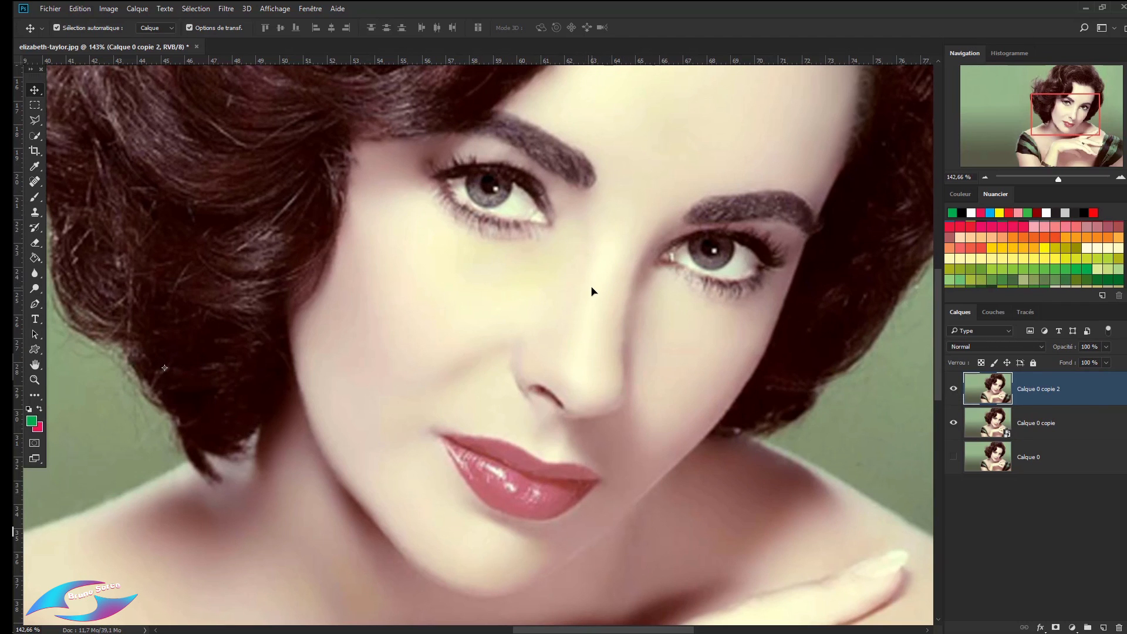
{"action": "left_click", "coordinate": [953, 393]}
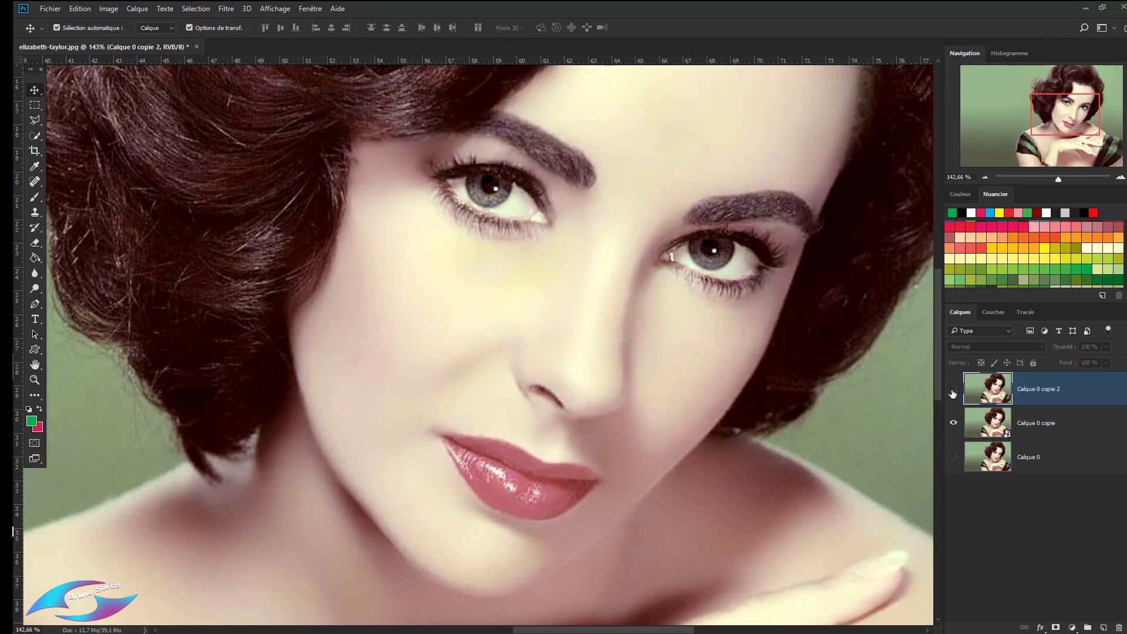
{"action": "left_click", "coordinate": [952, 392]}
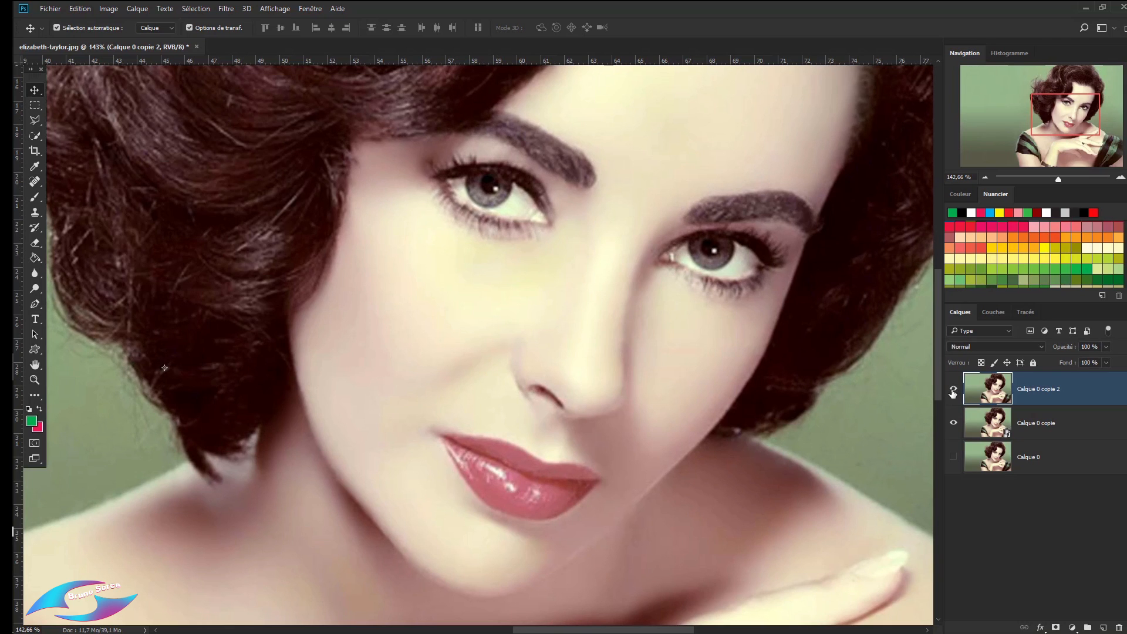
{"action": "scroll", "coordinate": [481, 315], "scroll_direction": "down", "scroll_amount": 5}
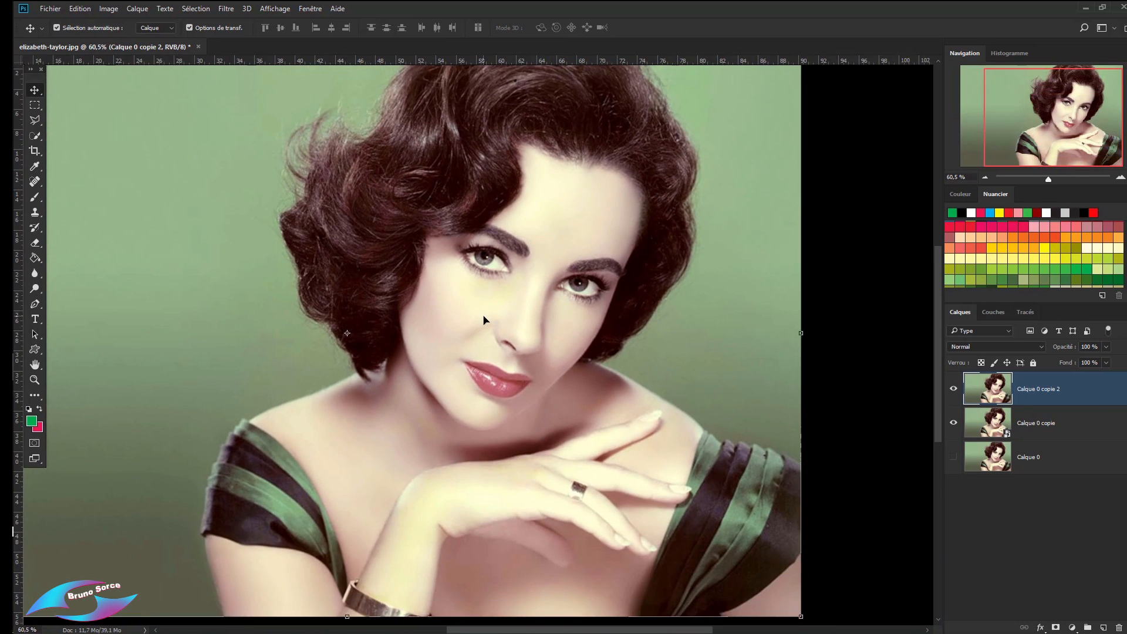
{"action": "scroll", "coordinate": [483, 320], "scroll_direction": "down", "scroll_amount": 1}
{"action": "scroll", "coordinate": [484, 321], "scroll_direction": "up", "scroll_amount": 1}
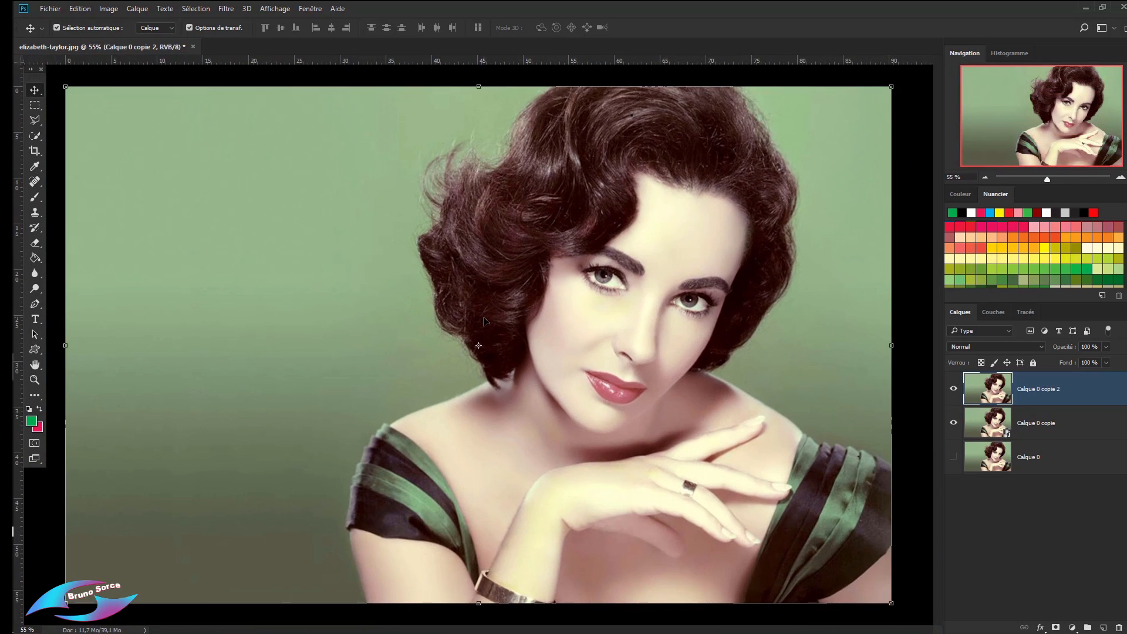
{"action": "scroll", "coordinate": [484, 321], "scroll_direction": "down", "scroll_amount": 1}
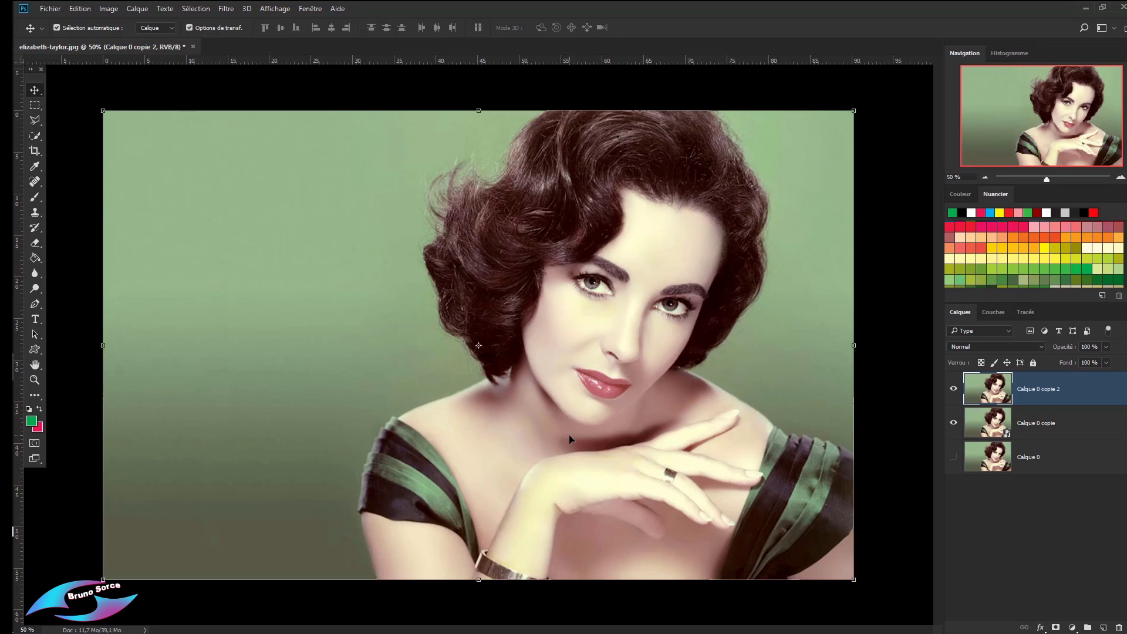
Step: Hide Calque 0 copie 2, shrink the smart object Calque 0 copie to about 26% wide, apply it, and scale it back to 100%
{"action": "left_click", "coordinate": [1046, 434]}
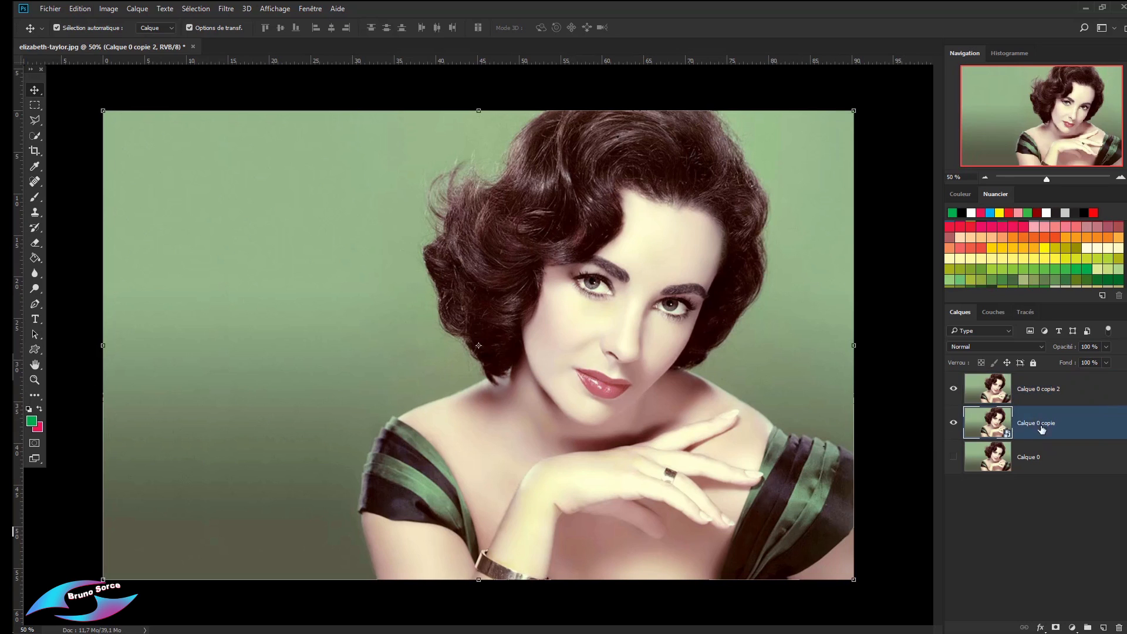
{"action": "left_click", "coordinate": [953, 389]}
{"action": "left_click_drag", "start_coordinate": [853, 111], "coordinate": [298, 478]}
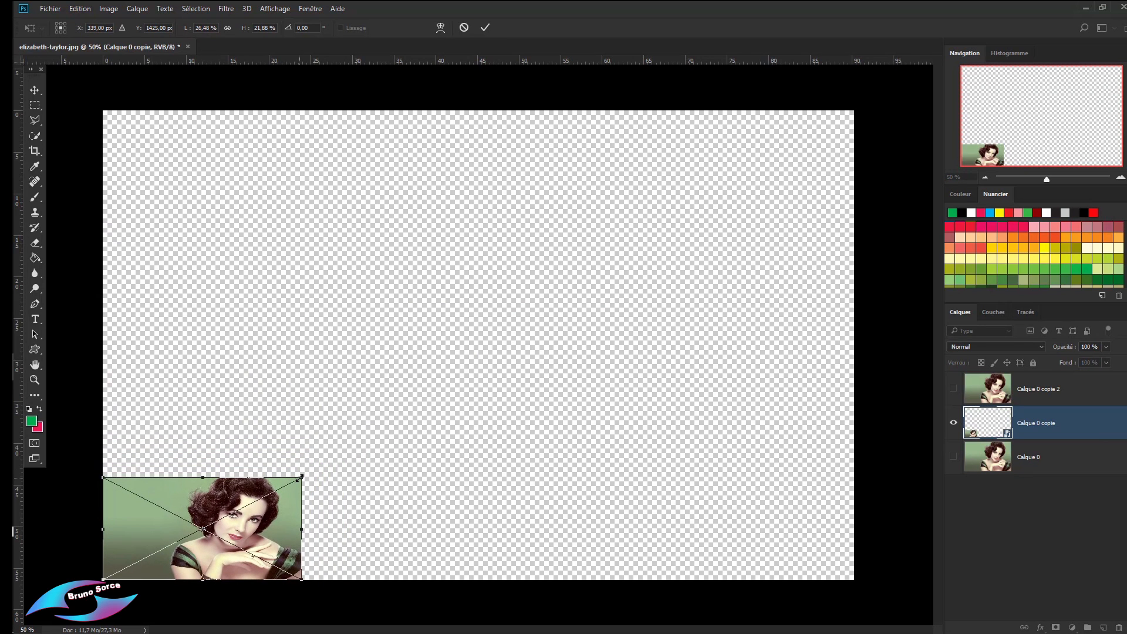
{"action": "key", "text": "Return"}
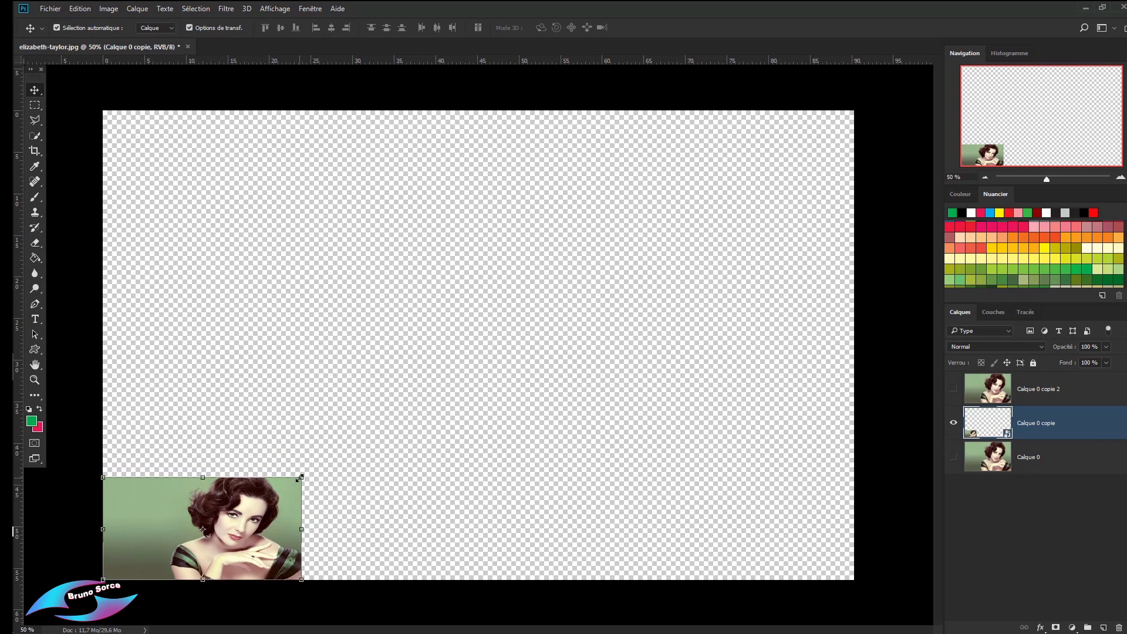
{"action": "left_click_drag", "start_coordinate": [300, 478], "coordinate": [854, 111]}
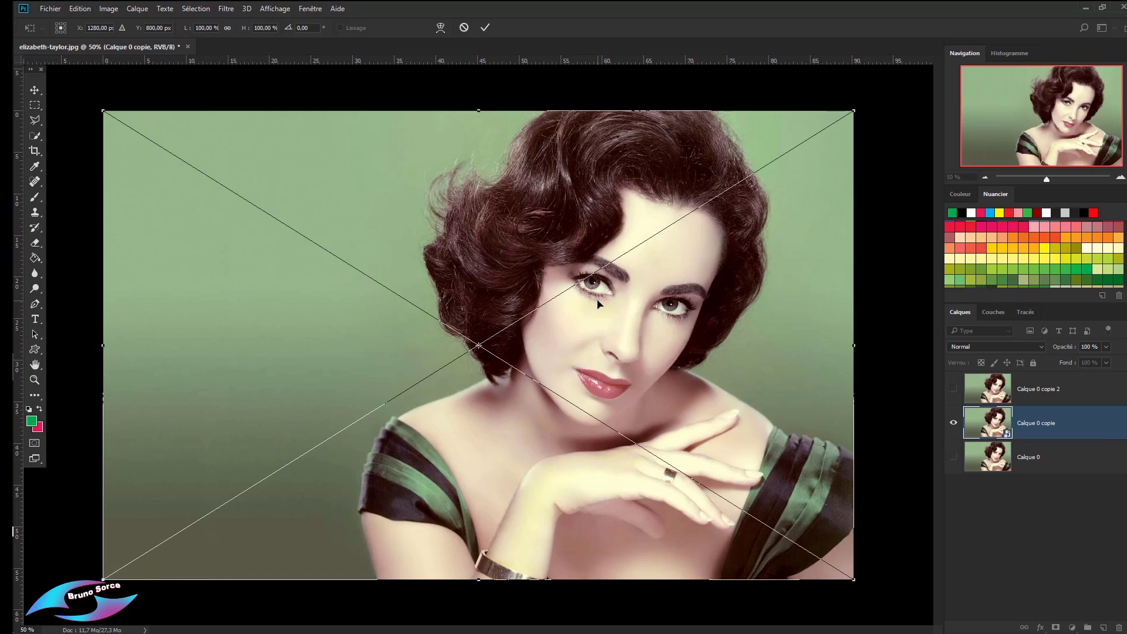
{"action": "key", "text": "Return"}
Step: Toggle layer visibility to compare the face detail of the rescaled smart object and Calque 0 copie 2 with the original Calque 0
{"action": "scroll", "coordinate": [605, 308], "scroll_direction": "up", "scroll_amount": 3}
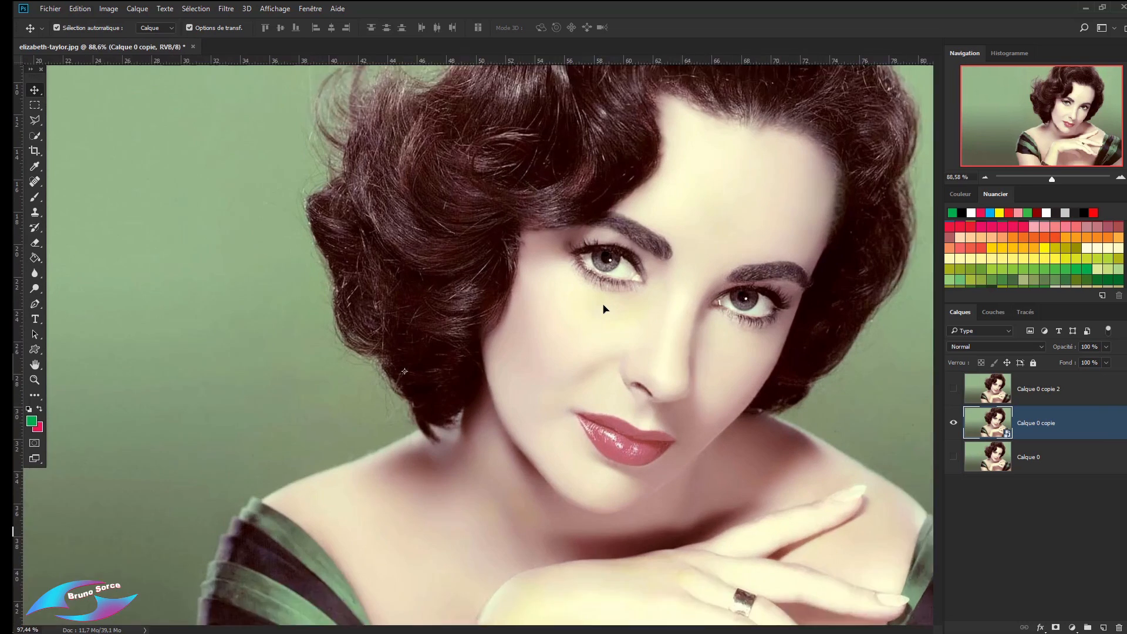
{"action": "scroll", "coordinate": [605, 308], "scroll_direction": "up", "scroll_amount": 4}
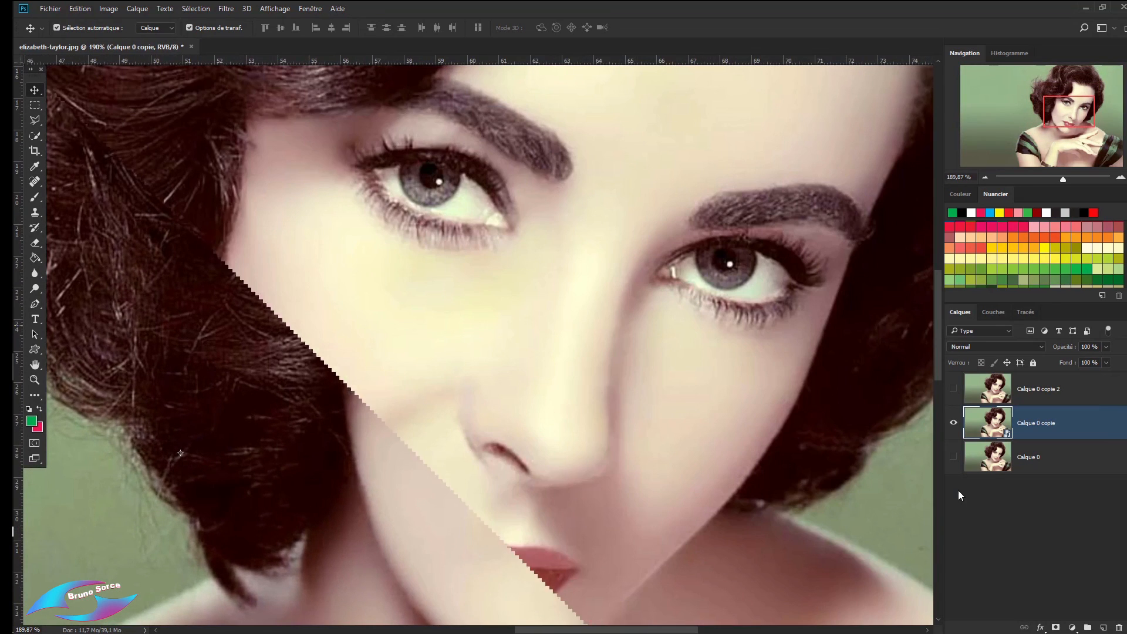
{"action": "left_click", "coordinate": [953, 457]}
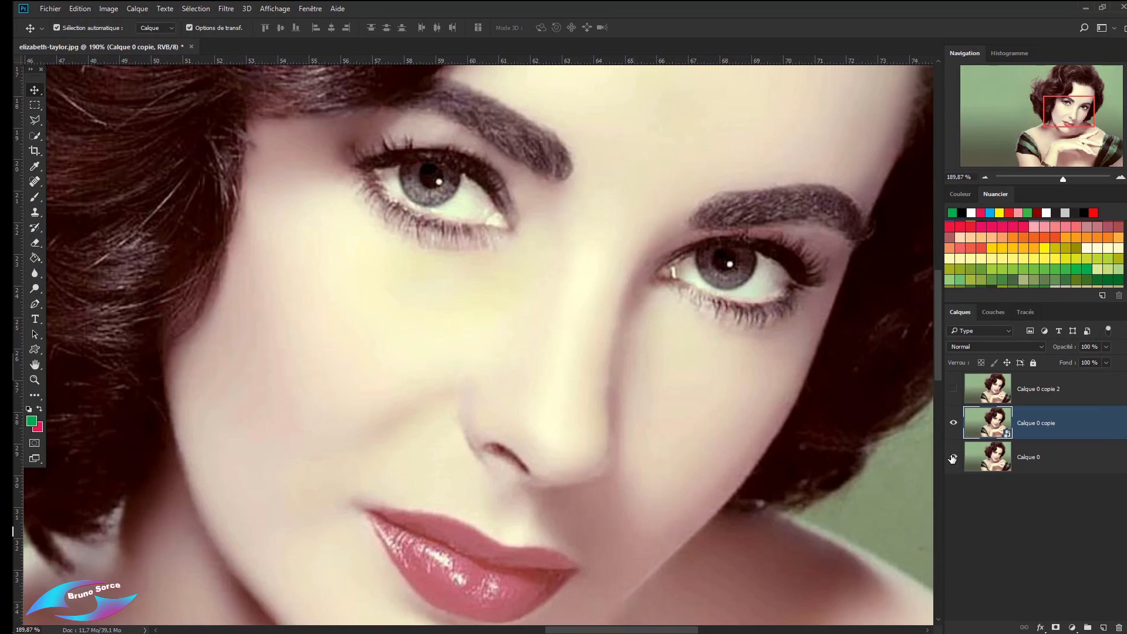
{"action": "left_click", "coordinate": [954, 425]}
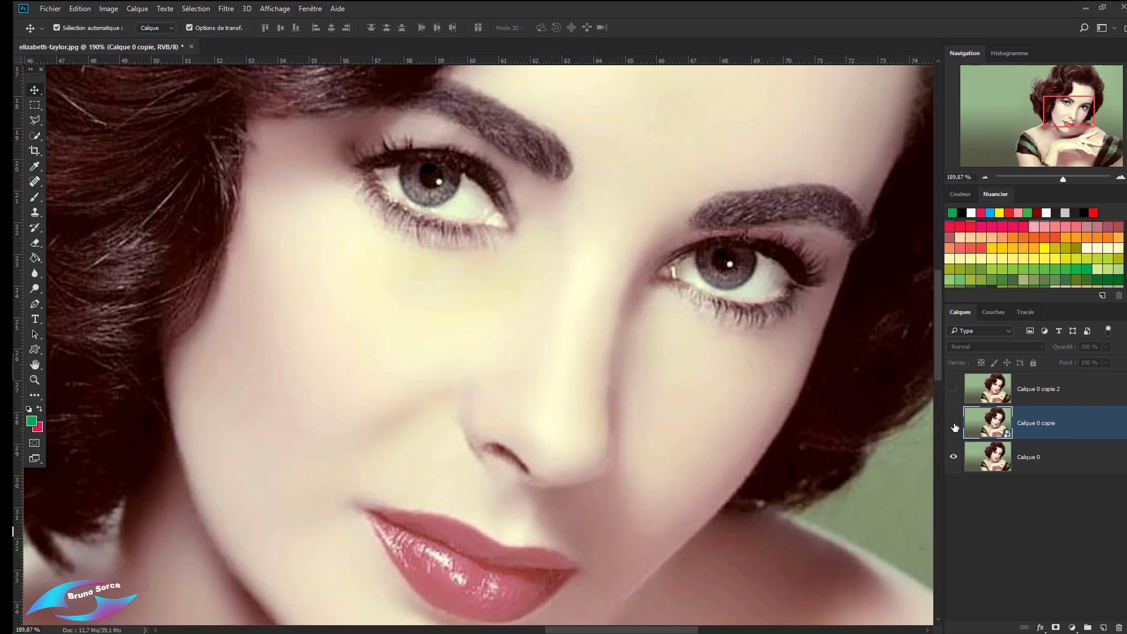
{"action": "left_click", "coordinate": [954, 425]}
{"action": "left_click", "coordinate": [954, 425]}
{"action": "left_click", "coordinate": [953, 389]}
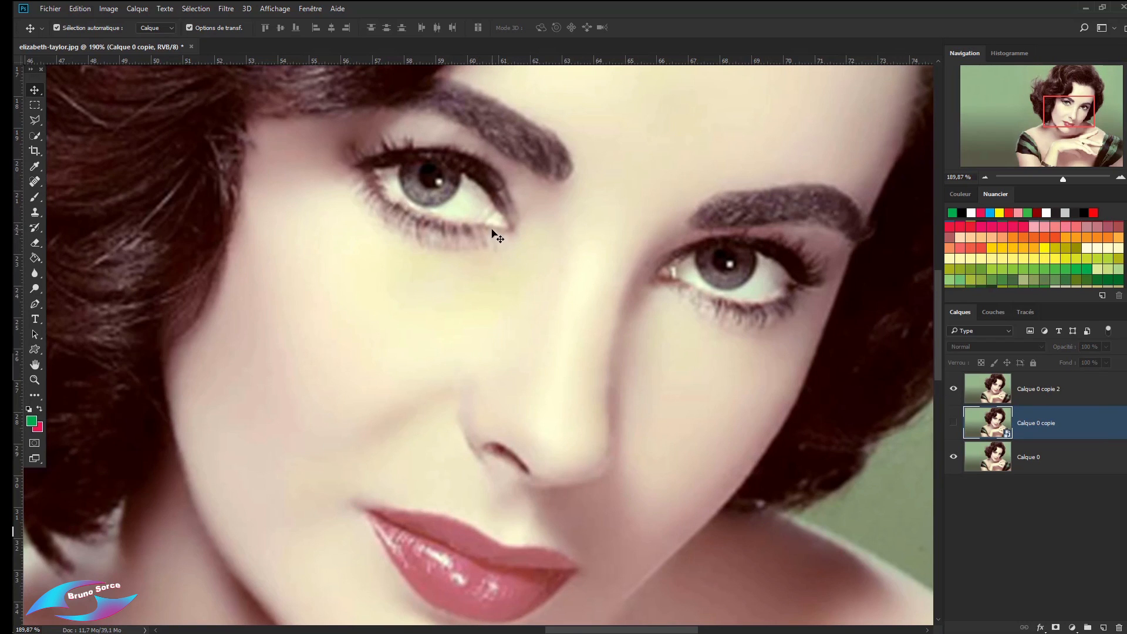
{"action": "scroll", "coordinate": [566, 356], "scroll_direction": "down", "scroll_amount": 5}
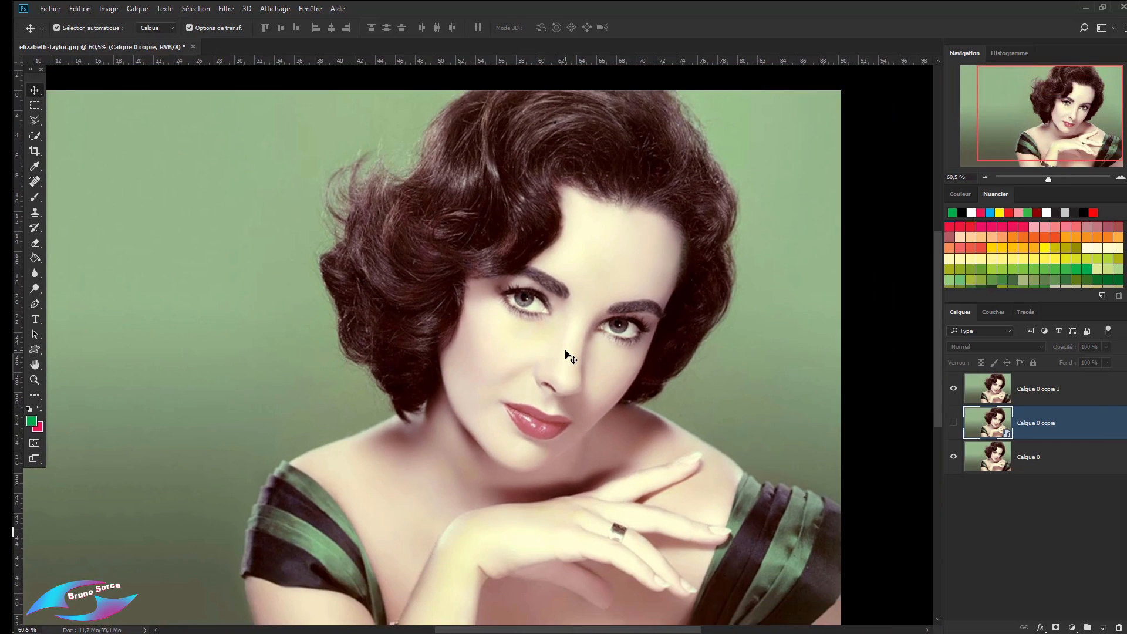
{"action": "scroll", "coordinate": [580, 355], "scroll_direction": "up", "scroll_amount": 1}
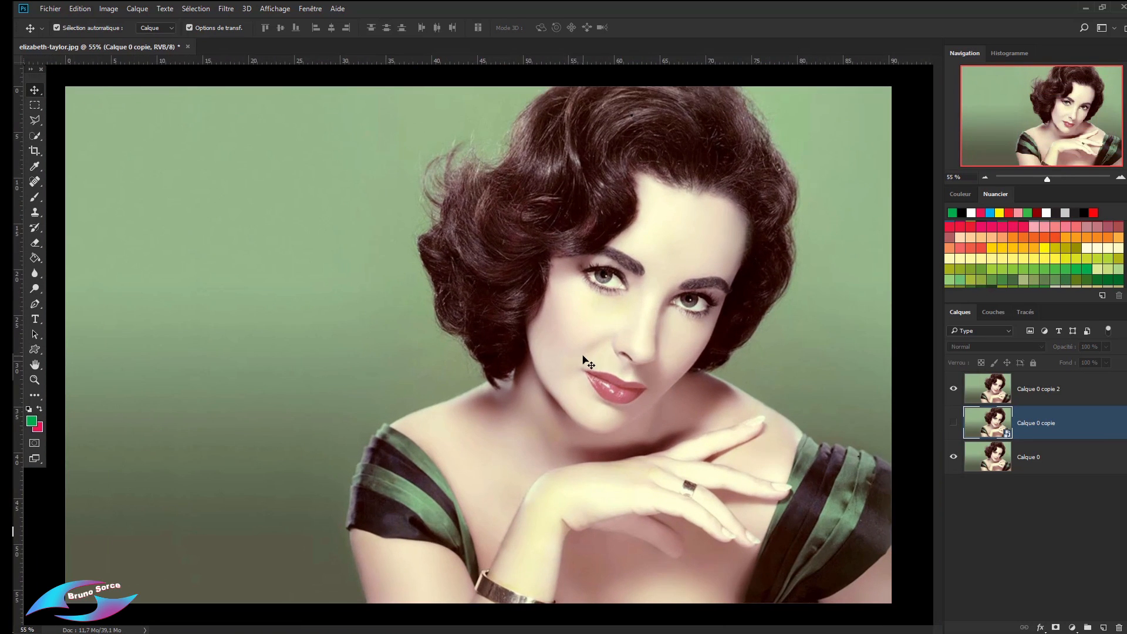
{"action": "scroll", "coordinate": [581, 356], "scroll_direction": "down", "scroll_amount": 1}
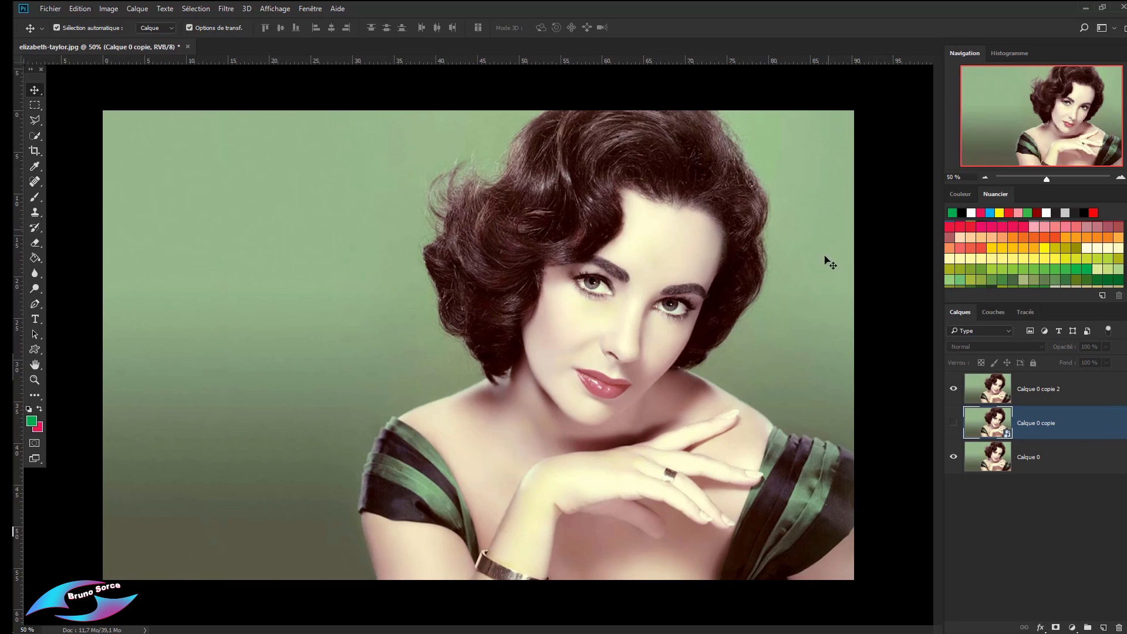
Step: Show Calque 0 copie and delete the layers Calque 0 copie 2 and Calque 0, keeping only the smart object
{"action": "left_click", "coordinate": [1043, 397]}
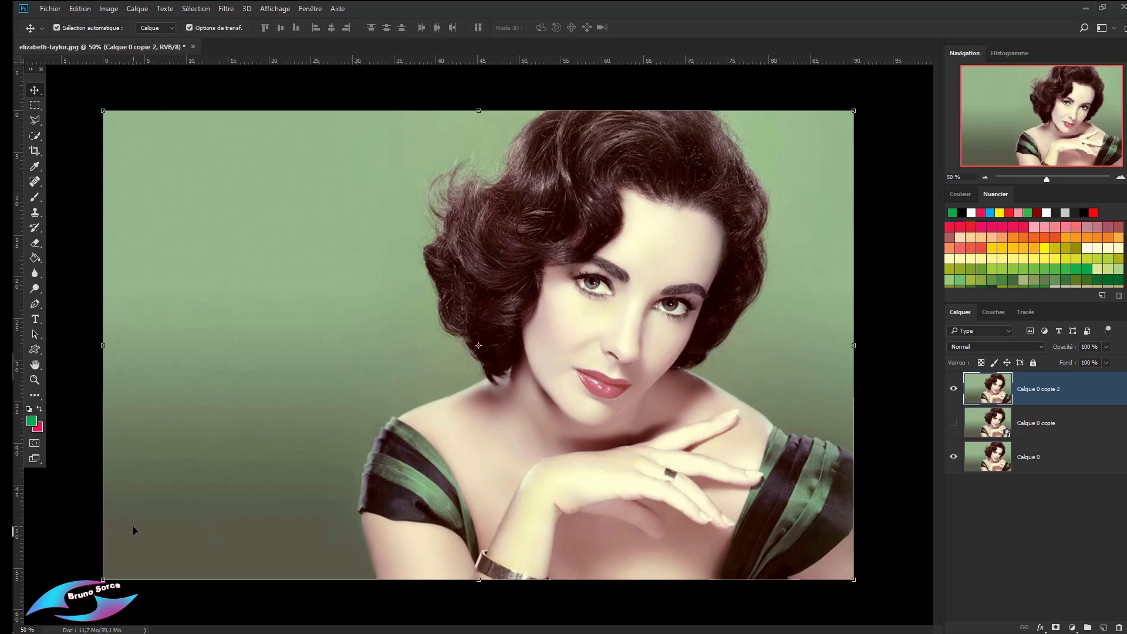
{"action": "left_click", "coordinate": [954, 423]}
{"action": "left_click", "coordinate": [1045, 431]}
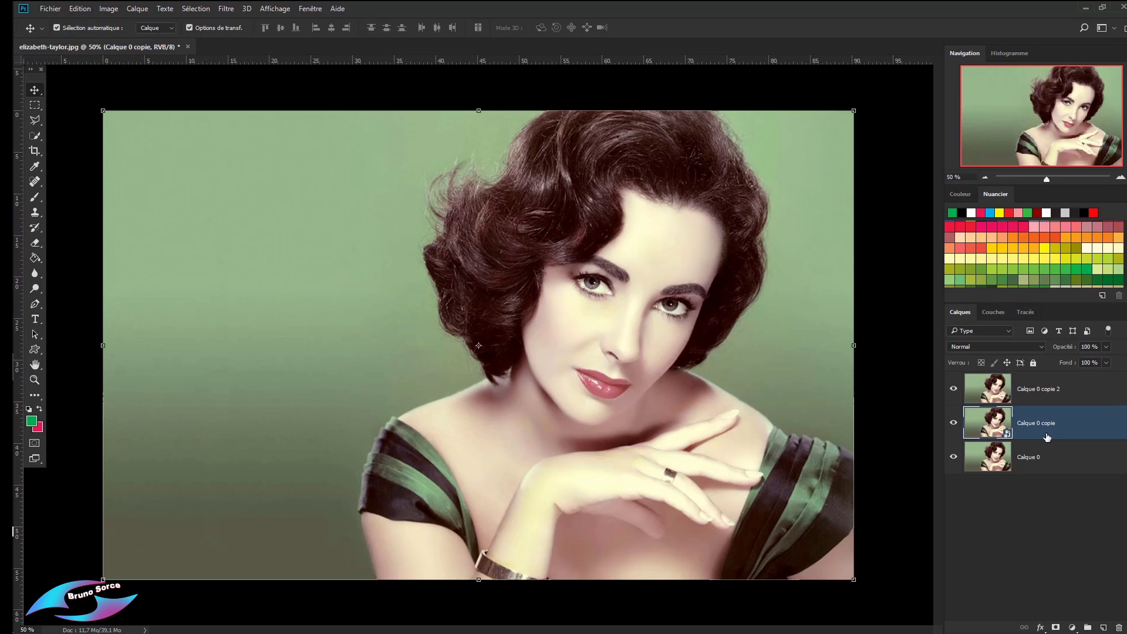
{"action": "left_click", "coordinate": [1056, 400]}
{"action": "key", "text": "Delete"}
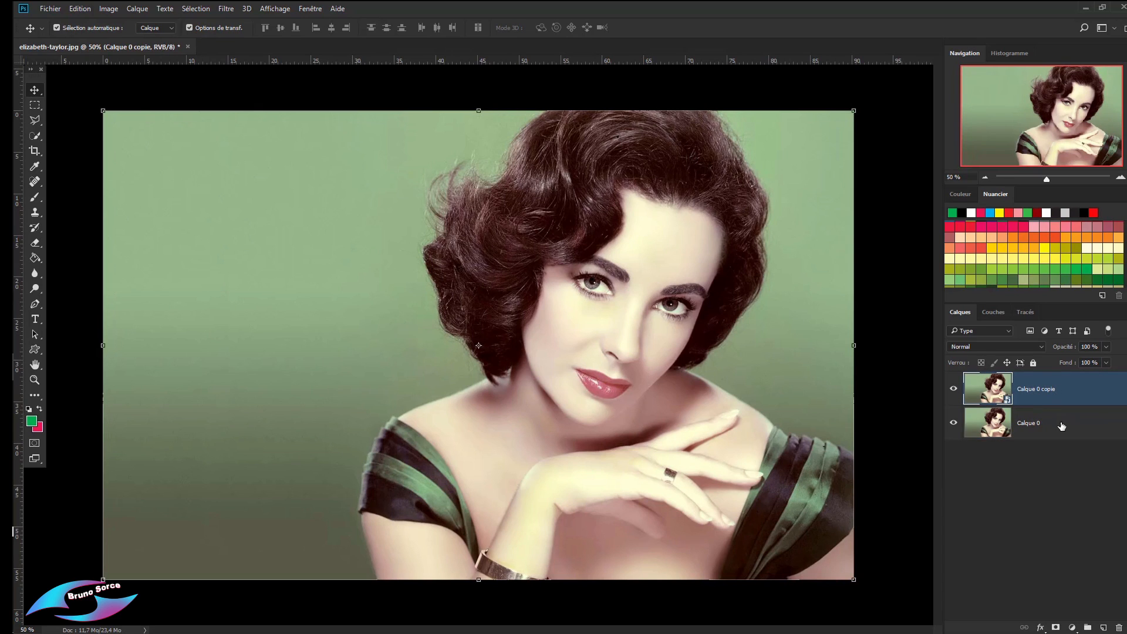
{"action": "left_click", "coordinate": [1059, 423]}
{"action": "key", "text": "Delete"}
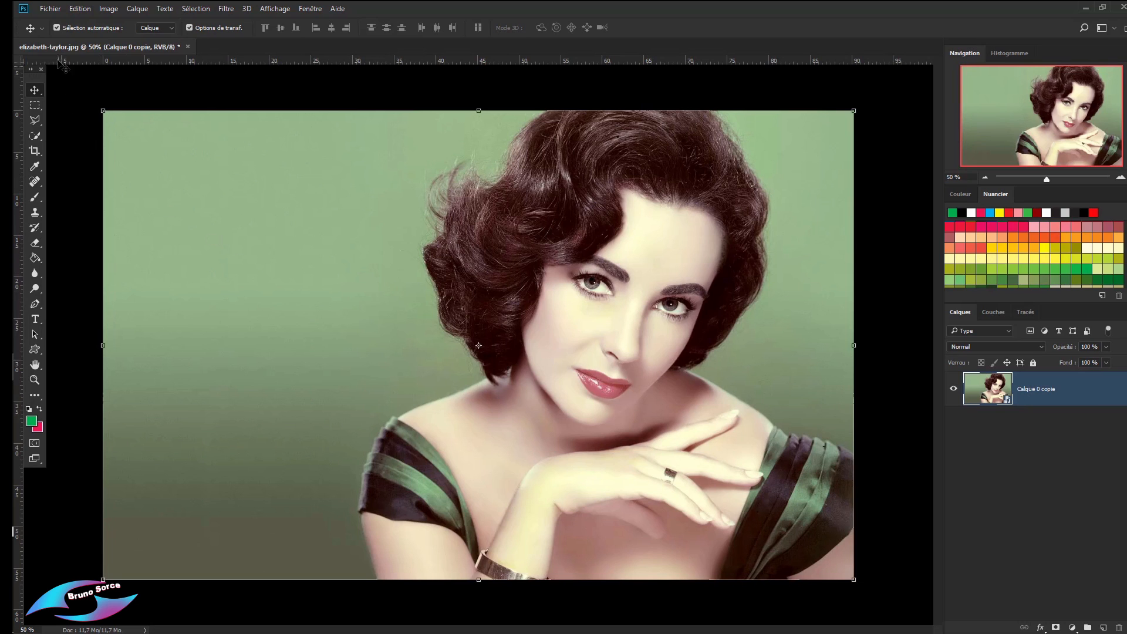
{"action": "left_click", "coordinate": [51, 9]}
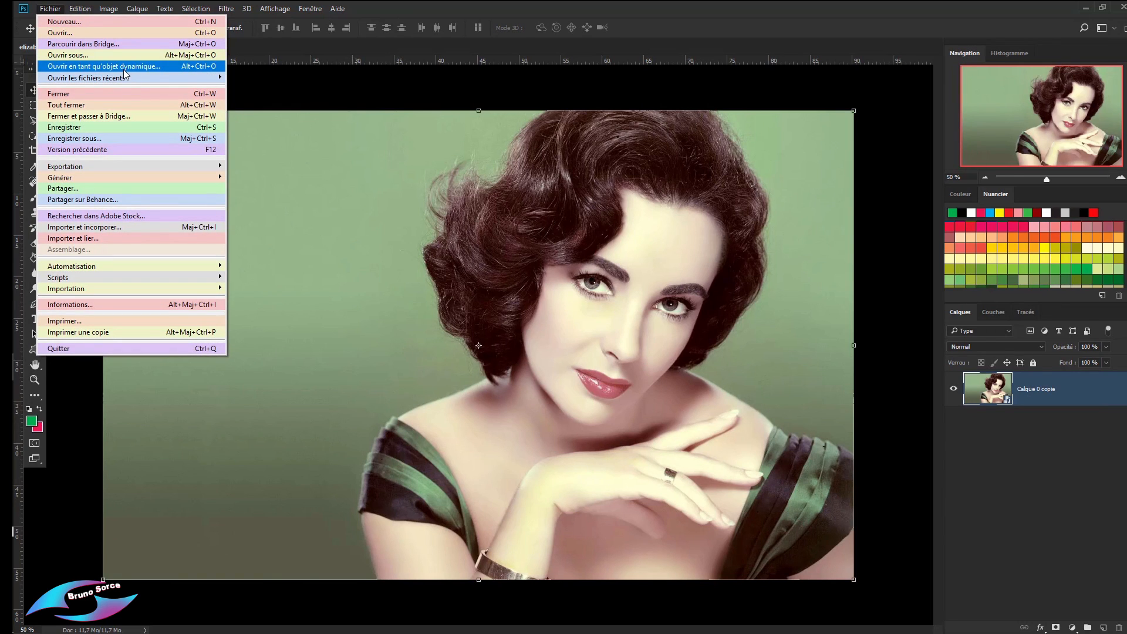
{"action": "left_click", "coordinate": [625, 37]}
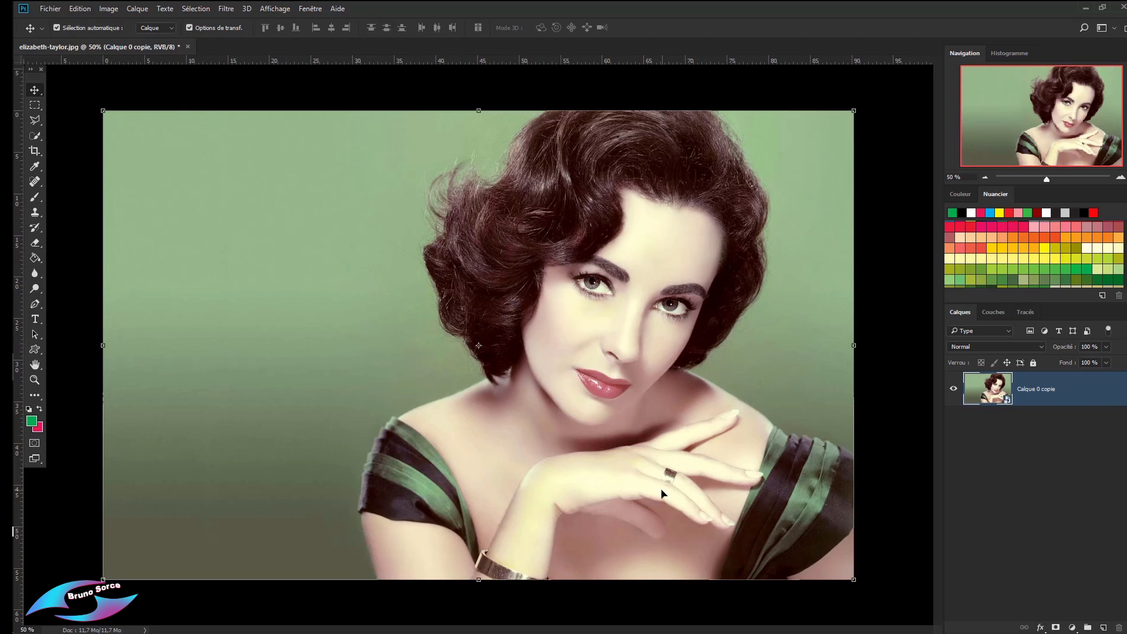
Step: Duplicate the smart object Calque 0 copie twice
{"action": "right_click", "coordinate": [1107, 389]}
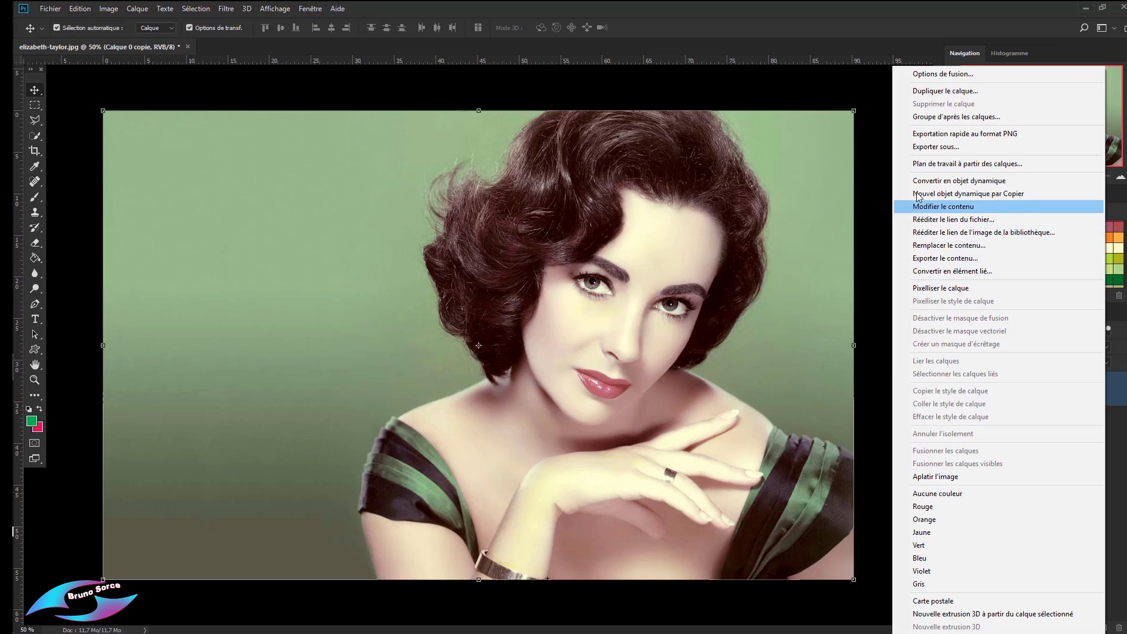
{"action": "left_click", "coordinate": [947, 182]}
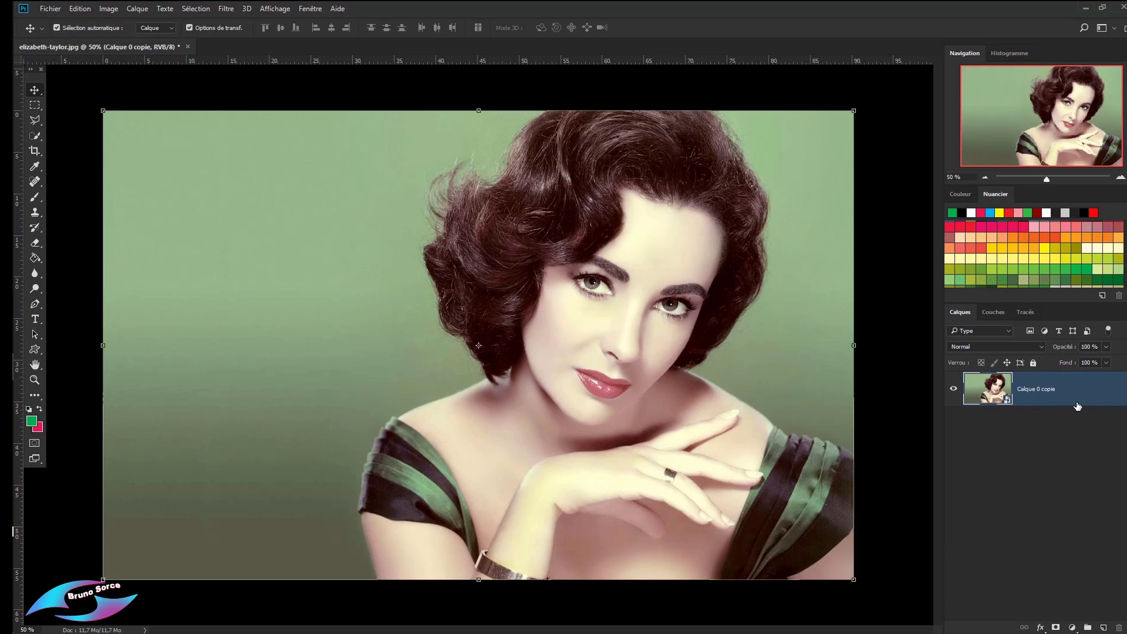
{"action": "key", "text": "ctrl+j"}
{"action": "key", "text": "ctrl+j"}
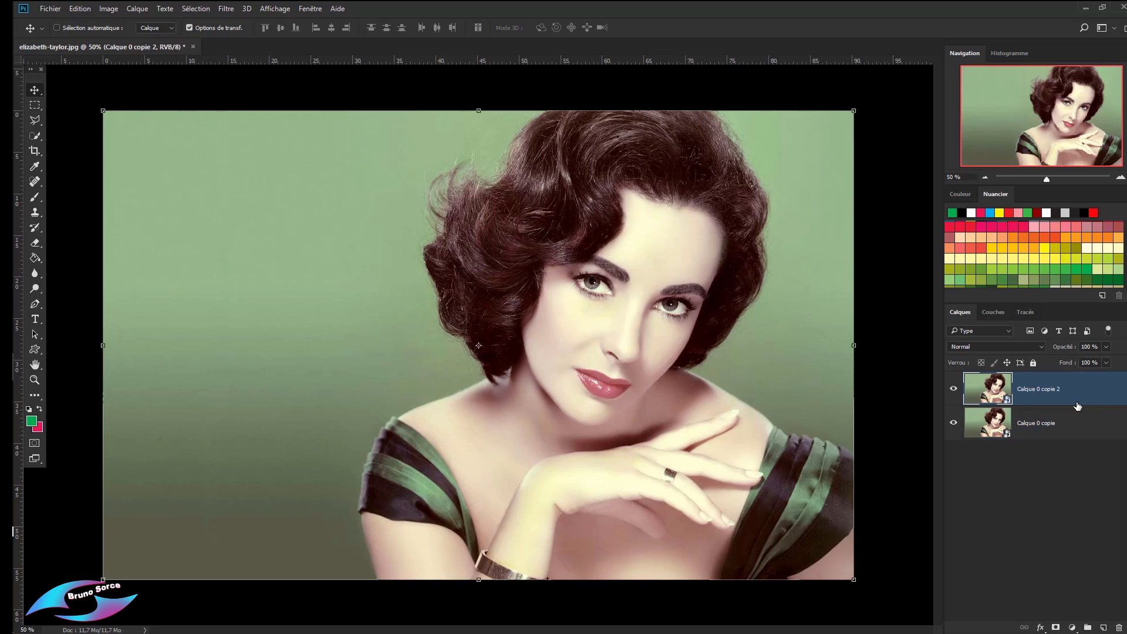
Step: Scale all three smart objects together to about one third and spread them across the canvas, two above and Calque 0 copie centred below
{"action": "left_click", "coordinate": [1085, 423], "text": "shift"}
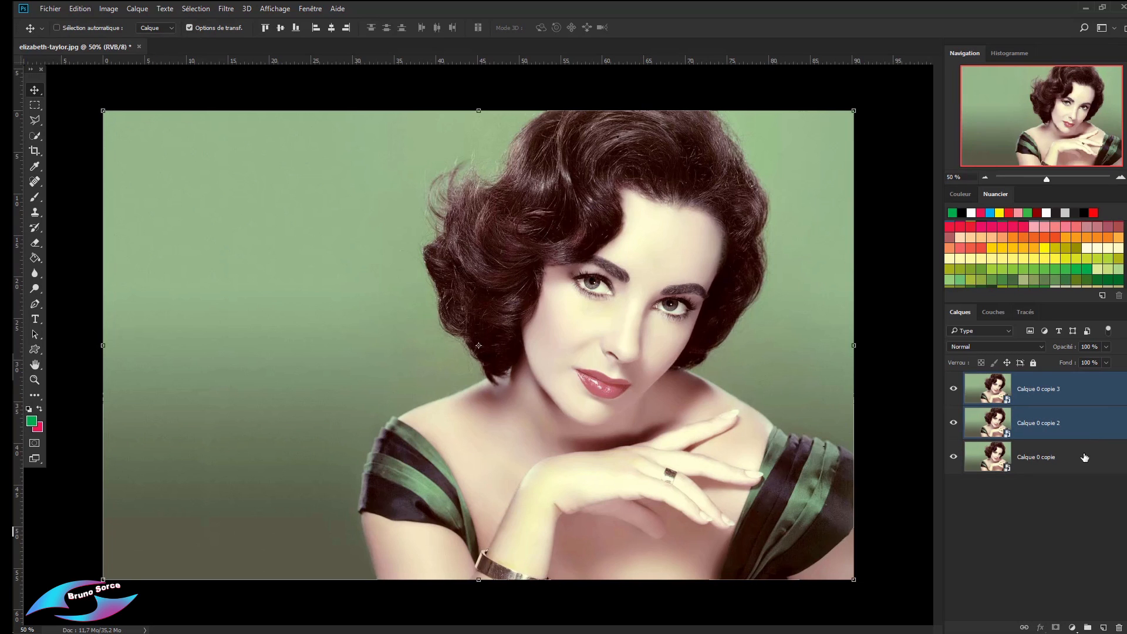
{"action": "left_click", "coordinate": [1083, 457], "text": "shift"}
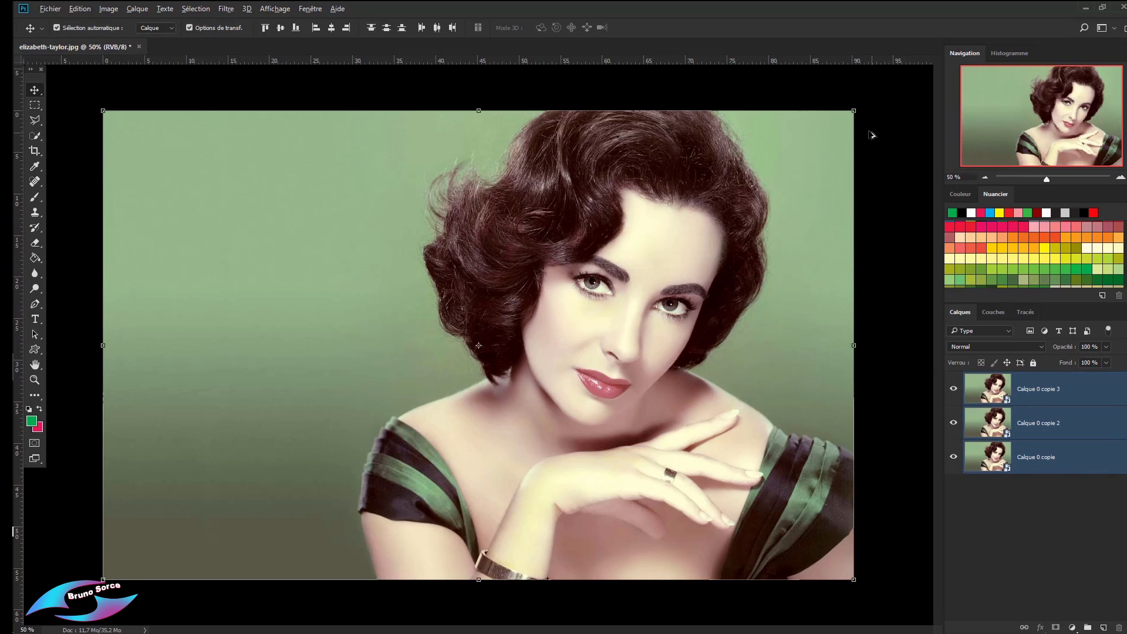
{"action": "left_click_drag", "start_coordinate": [849, 112], "coordinate": [603, 268]}
{"action": "left_click_drag", "start_coordinate": [595, 338], "coordinate": [800, 219]}
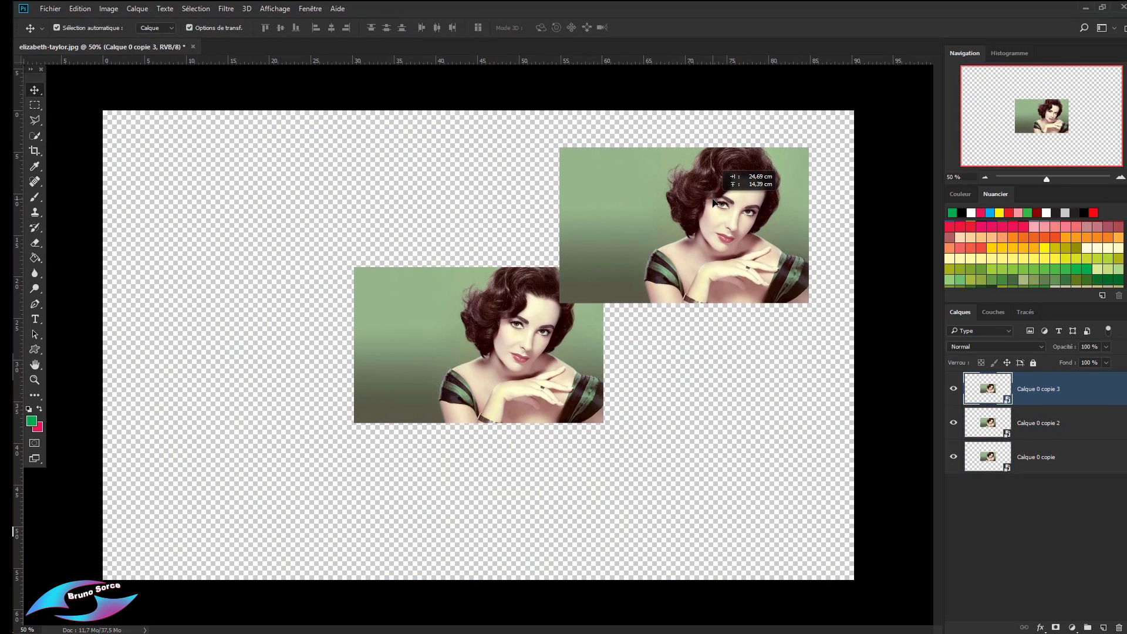
{"action": "left_click_drag", "start_coordinate": [488, 347], "coordinate": [468, 438]}
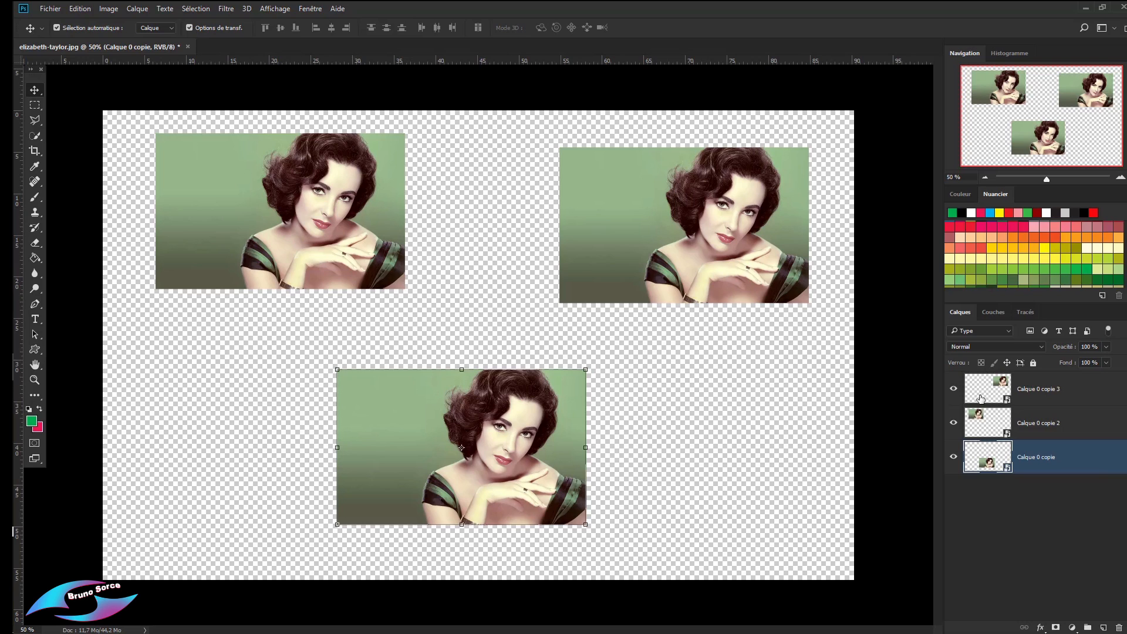
Step: Open the contents of the smart object Calque 0 copie and add a new empty layer above the portrait
{"action": "double_click", "coordinate": [982, 455]}
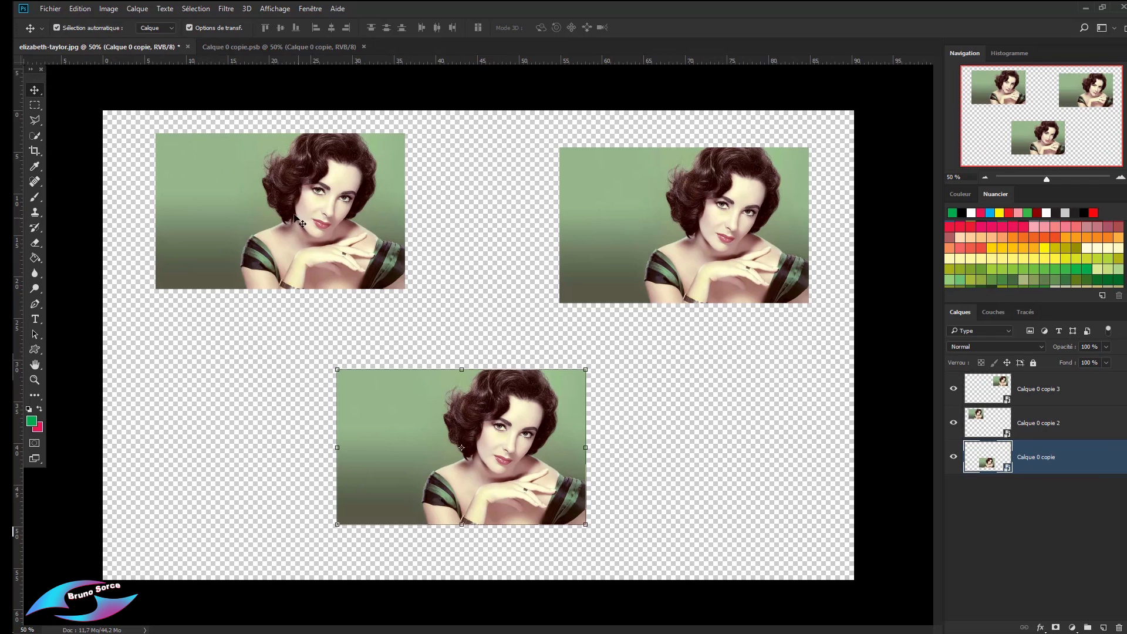
{"action": "left_click", "coordinate": [302, 49]}
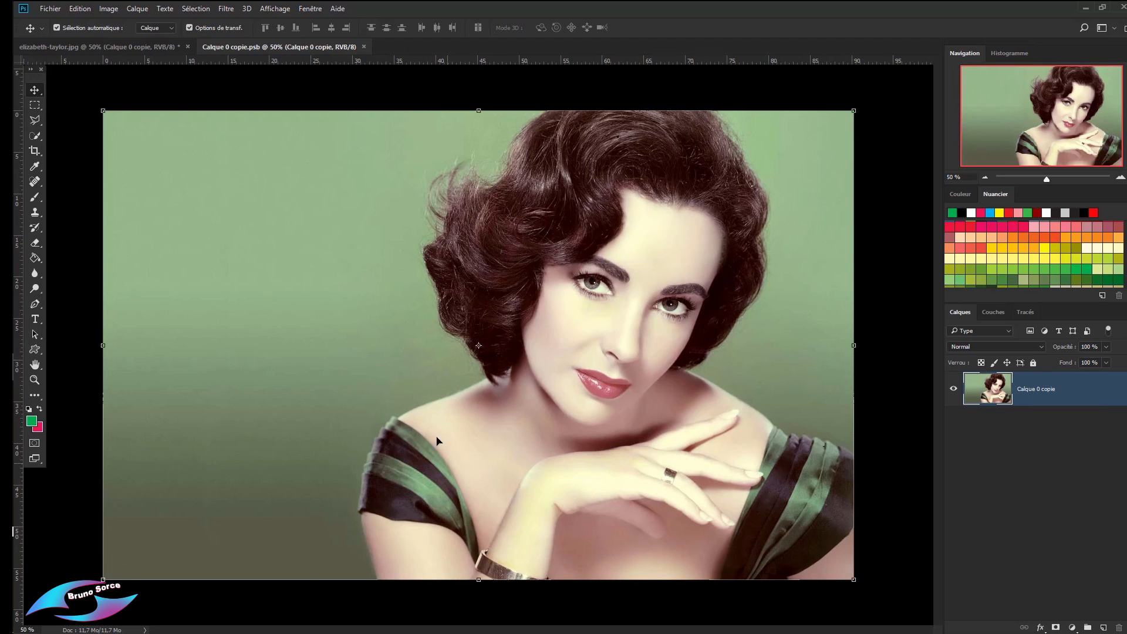
{"action": "left_click", "coordinate": [1103, 628]}
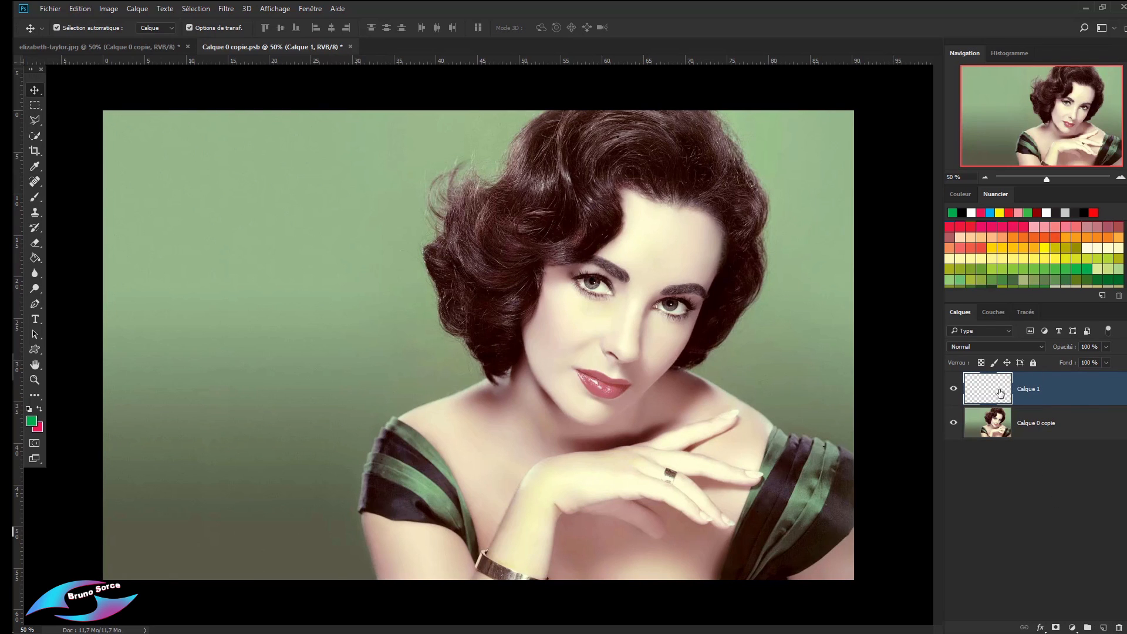
Step: Paint one large pink circle with the Brush tool on Calque 1, over the green background beside the woman's hair
{"action": "left_click", "coordinate": [35, 197]}
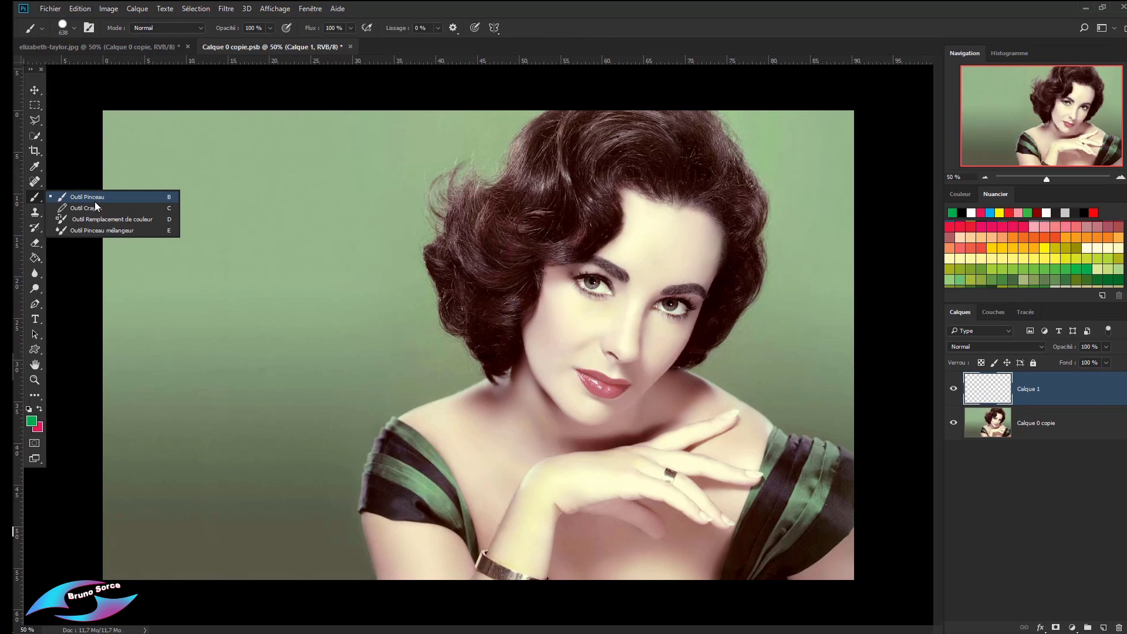
{"action": "left_click", "coordinate": [112, 219]}
{"action": "key", "text": "d"}
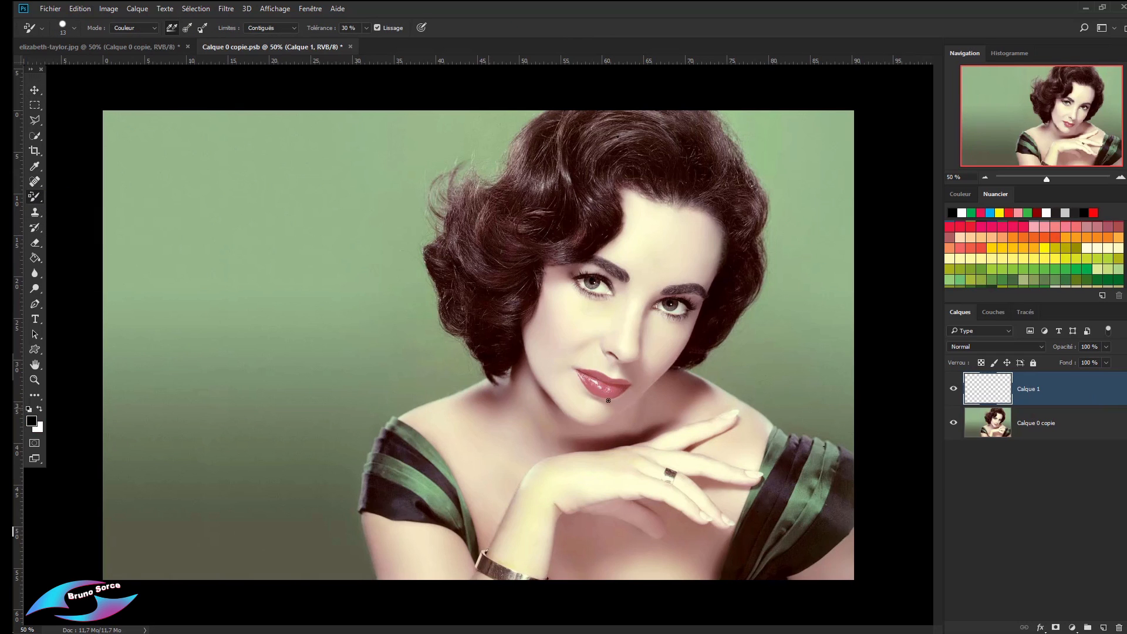
{"action": "left_click", "coordinate": [982, 226]}
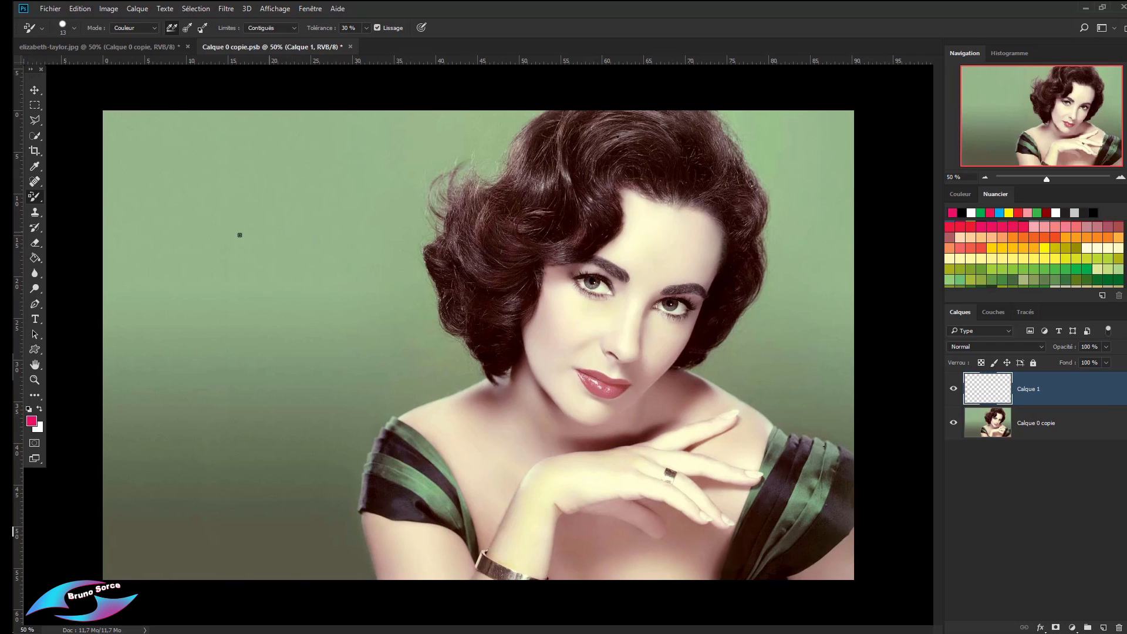
{"action": "key", "text": "b"}
{"action": "left_click_drag", "start_coordinate": [248, 234], "coordinate": [290, 251]}
{"action": "left_click", "coordinate": [272, 272]}
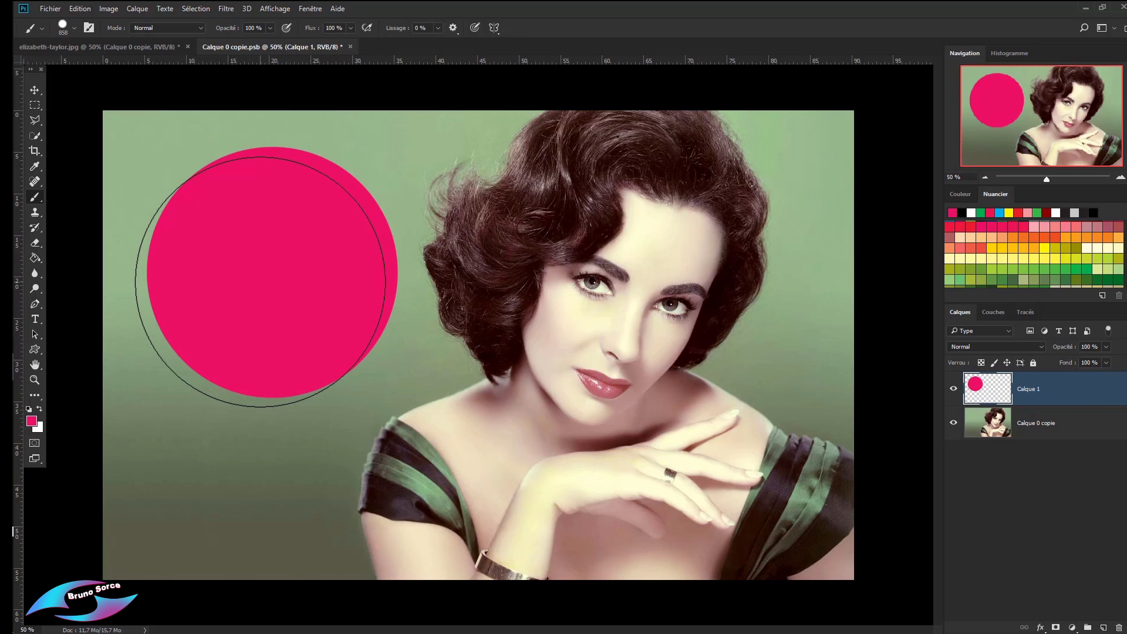
Step: Place the embedded YouTube logo icon-720940__340, scale it to 76.75%, and centre it on the pink circle
{"action": "left_click", "coordinate": [51, 9]}
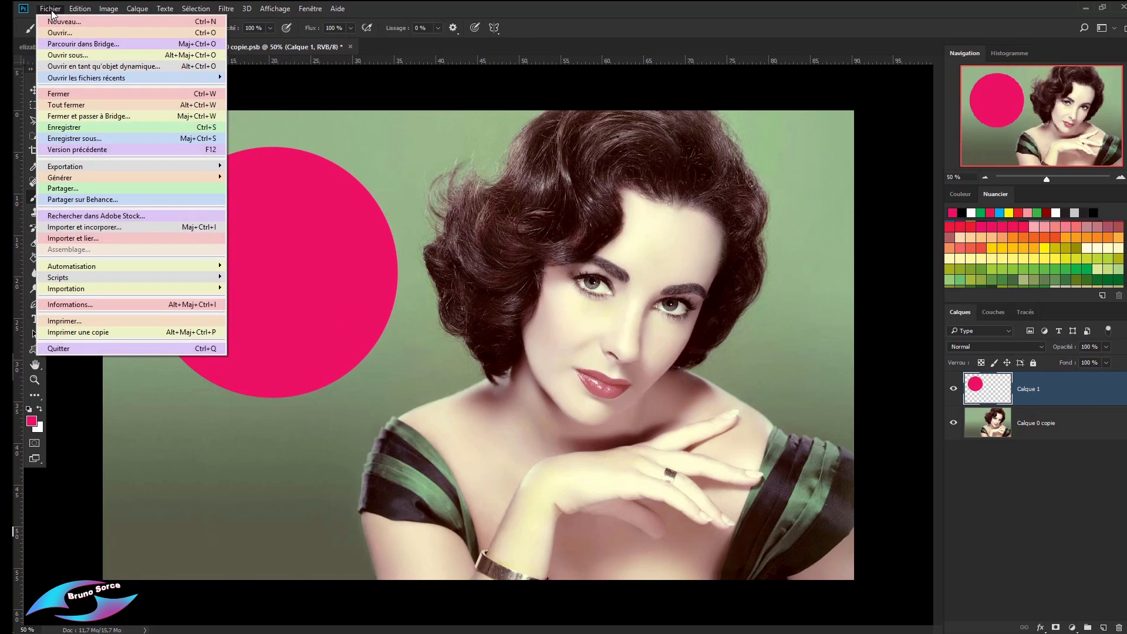
{"action": "left_click", "coordinate": [67, 229]}
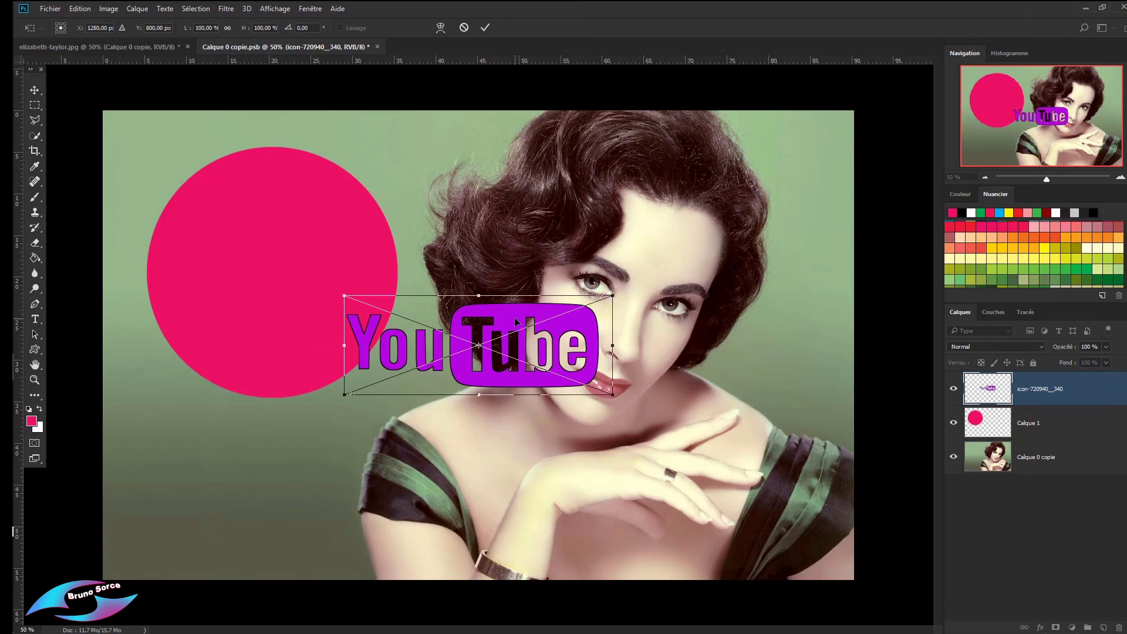
{"action": "left_click_drag", "start_coordinate": [517, 322], "coordinate": [328, 253]}
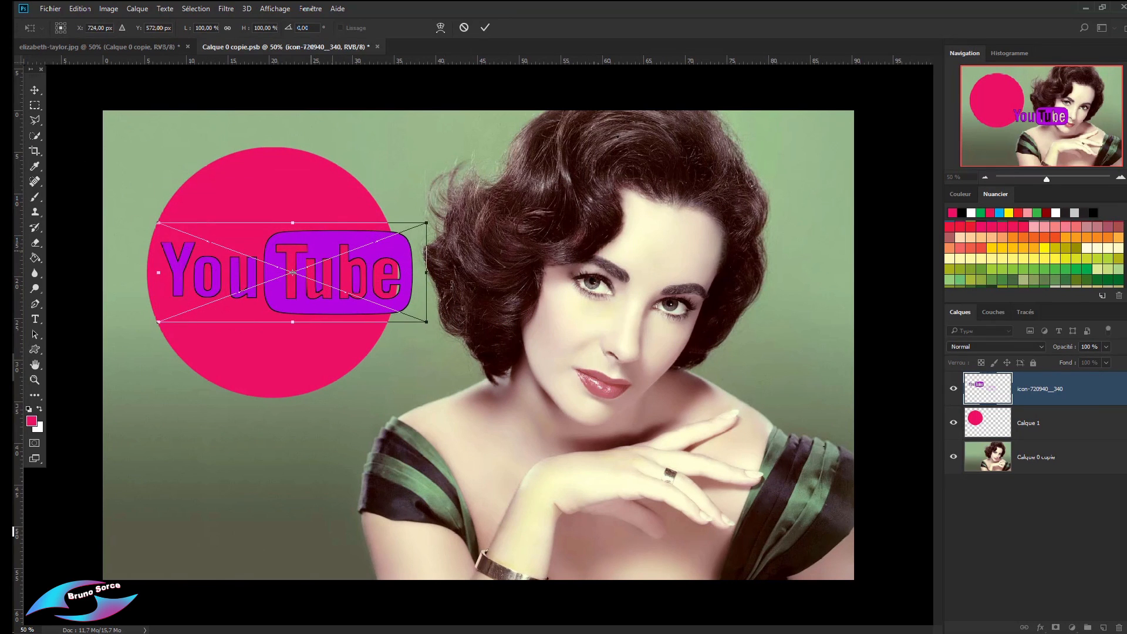
{"action": "left_click_drag", "start_coordinate": [426, 223], "coordinate": [395, 234]}
{"action": "left_click_drag", "start_coordinate": [330, 253], "coordinate": [315, 252]}
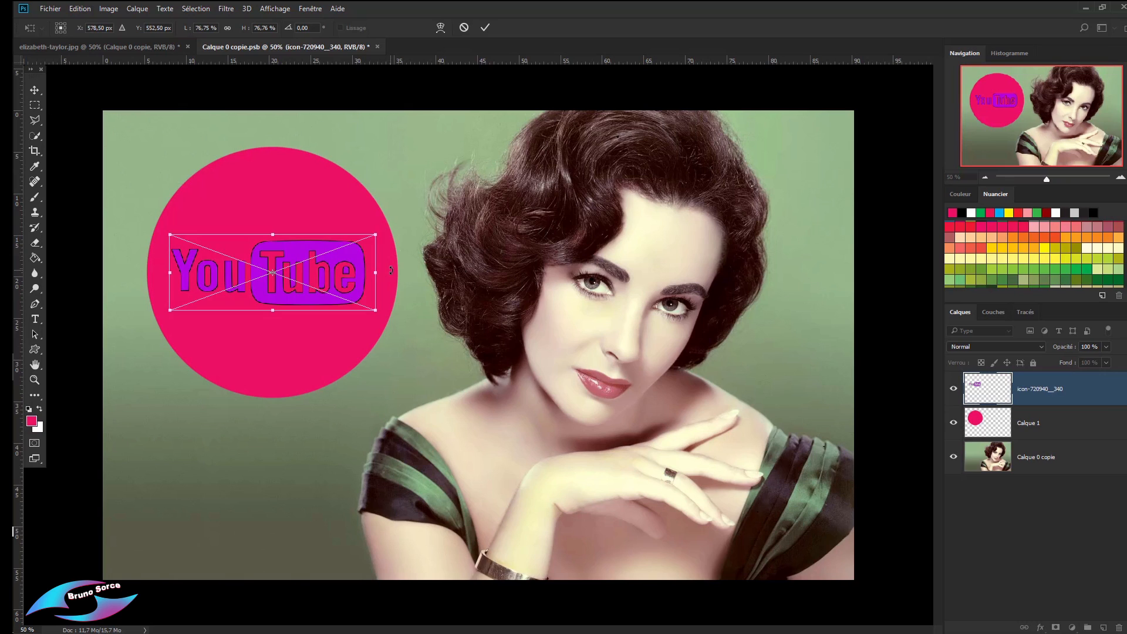
{"action": "key", "text": "Return"}
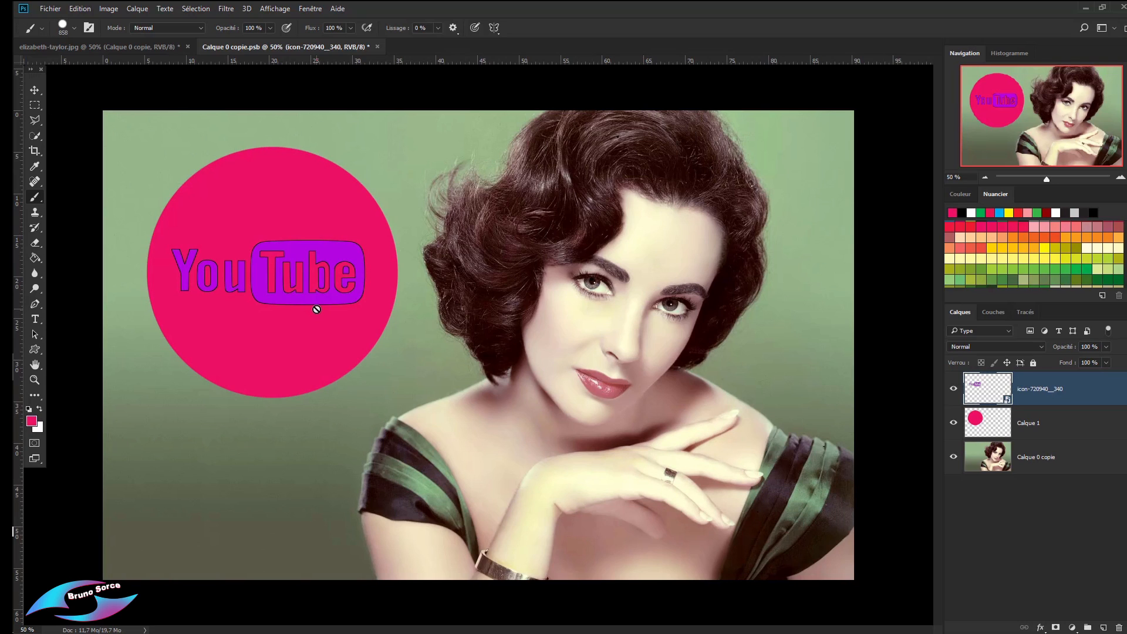
Step: Save the changes to Calque 0 copie.psb and close it to update the copies in elizabeth-taylor.jpg
{"action": "left_click", "coordinate": [50, 8]}
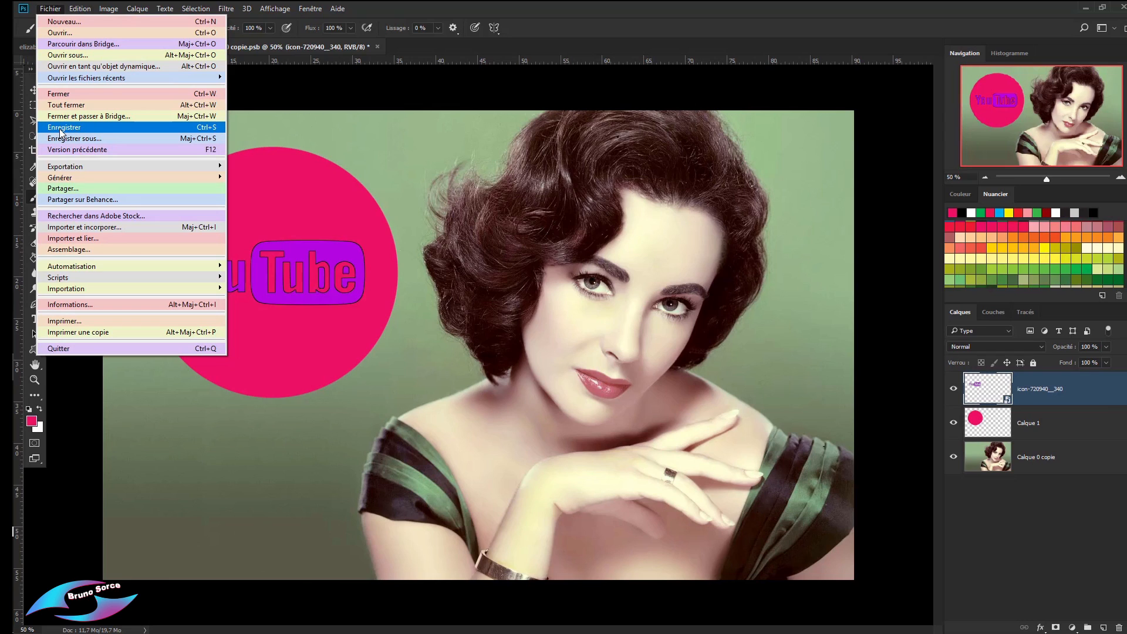
{"action": "left_click", "coordinate": [107, 133]}
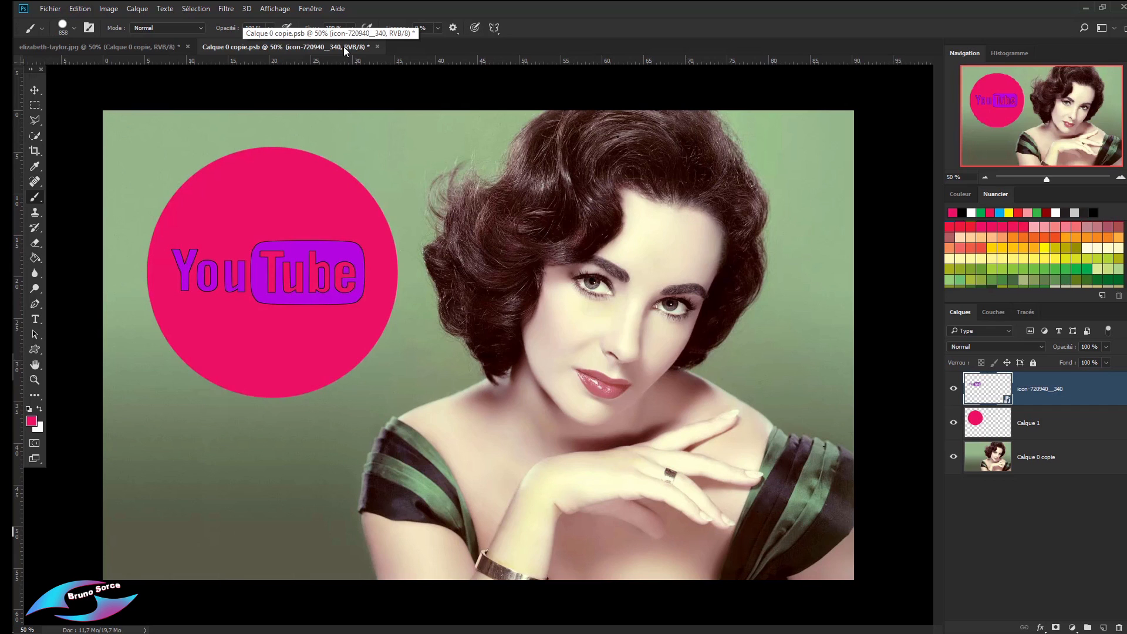
{"action": "left_click", "coordinate": [143, 47]}
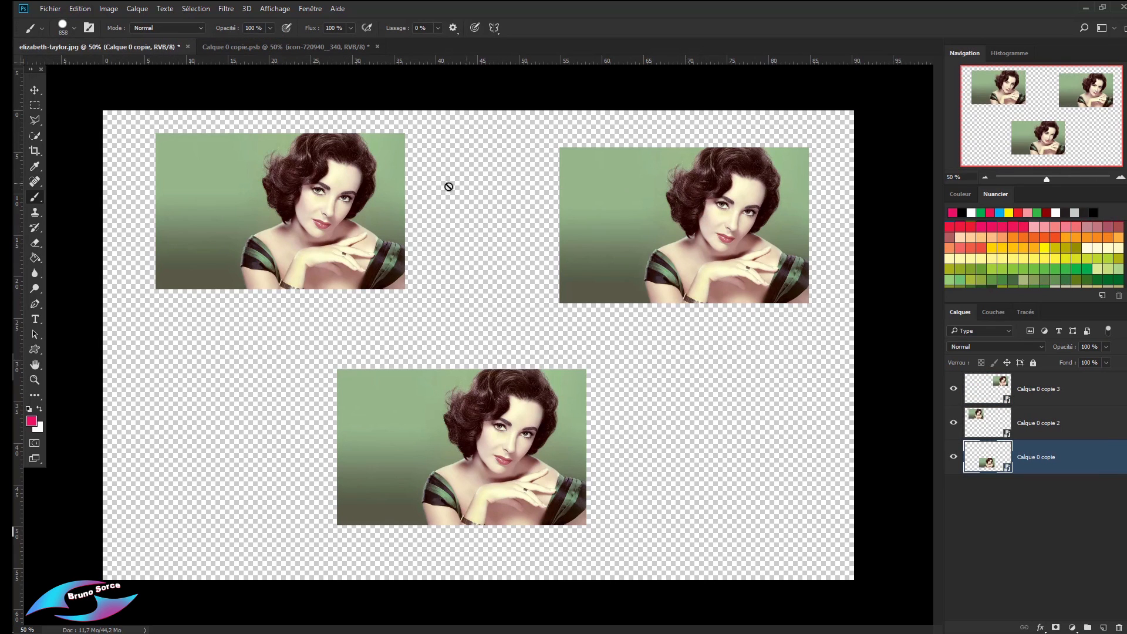
{"action": "left_click", "coordinate": [318, 47]}
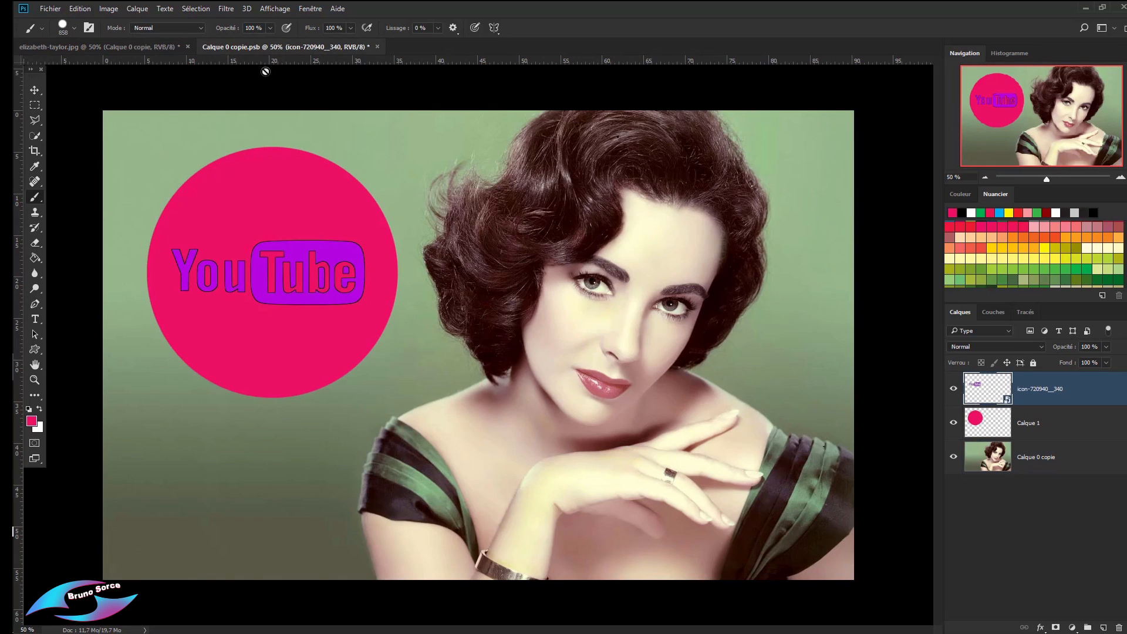
{"action": "left_click", "coordinate": [378, 47]}
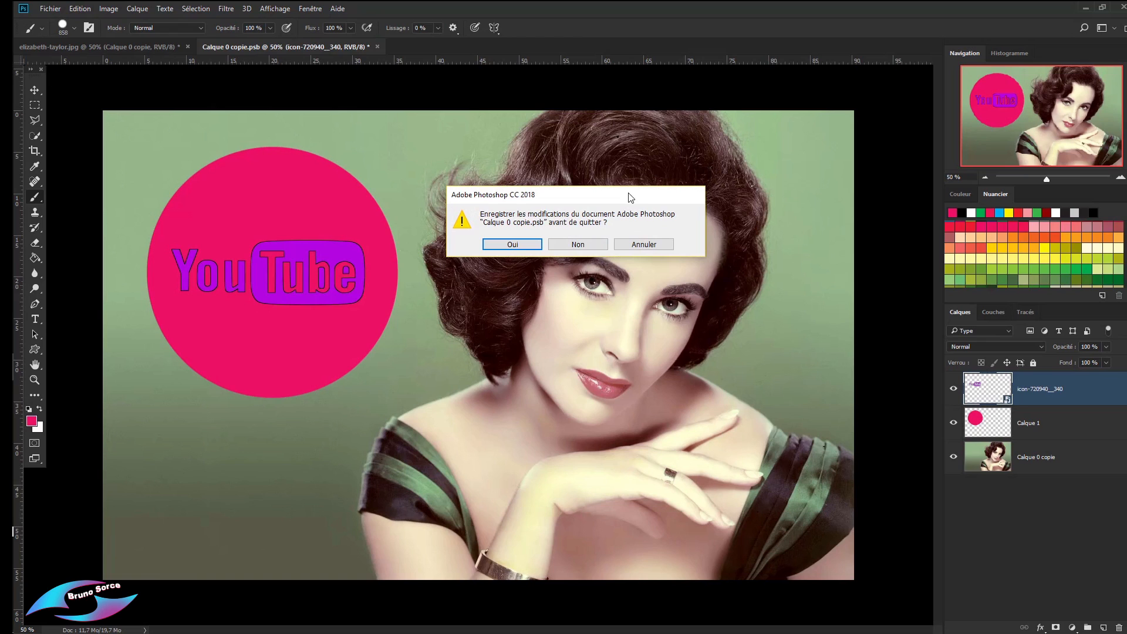
{"action": "left_click", "coordinate": [509, 247]}
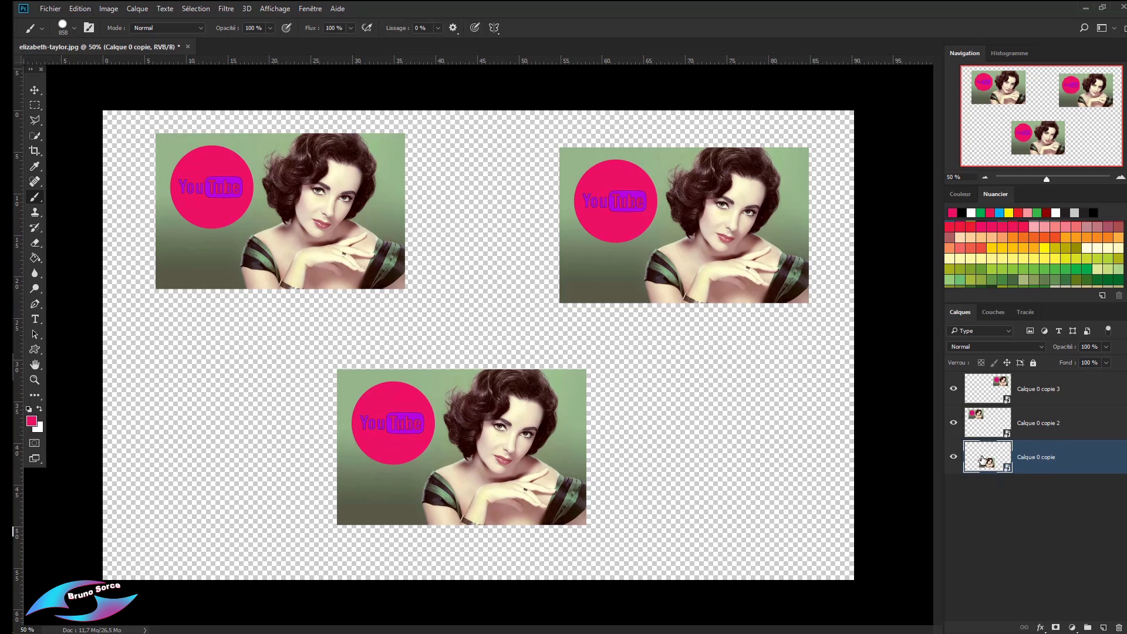
Step: Open the contents of the smart object Calque 0 copie 2 and fill the circle on Calque 1 with green
{"action": "double_click", "coordinate": [989, 427]}
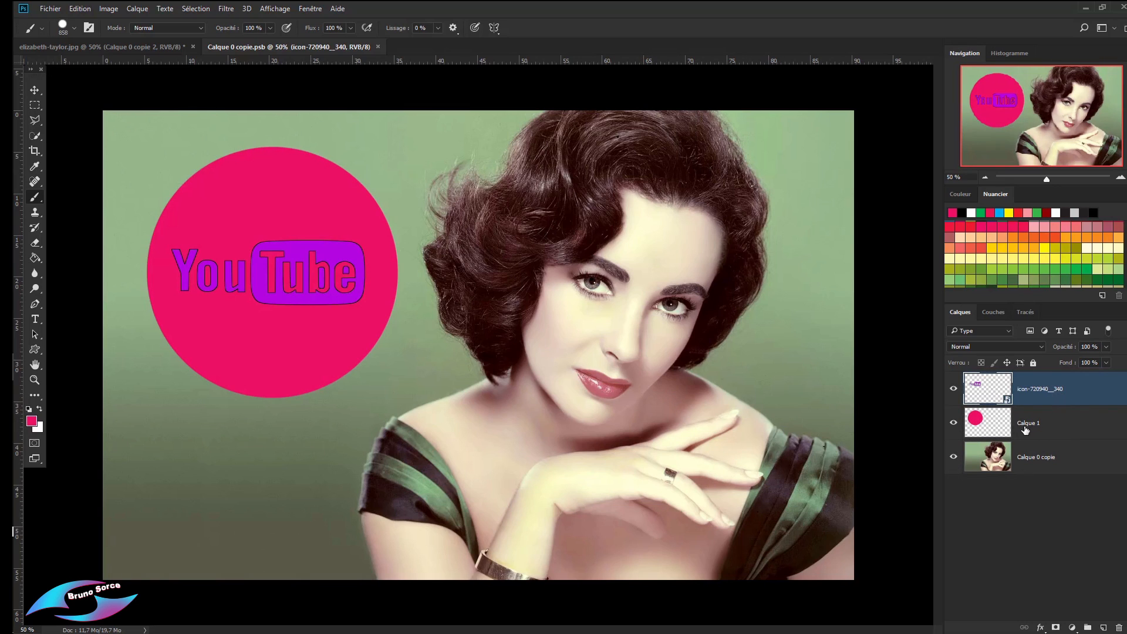
{"action": "left_click", "coordinate": [984, 426], "text": "ctrl"}
{"action": "left_click", "coordinate": [1085, 268]}
{"action": "left_click", "coordinate": [1051, 427]}
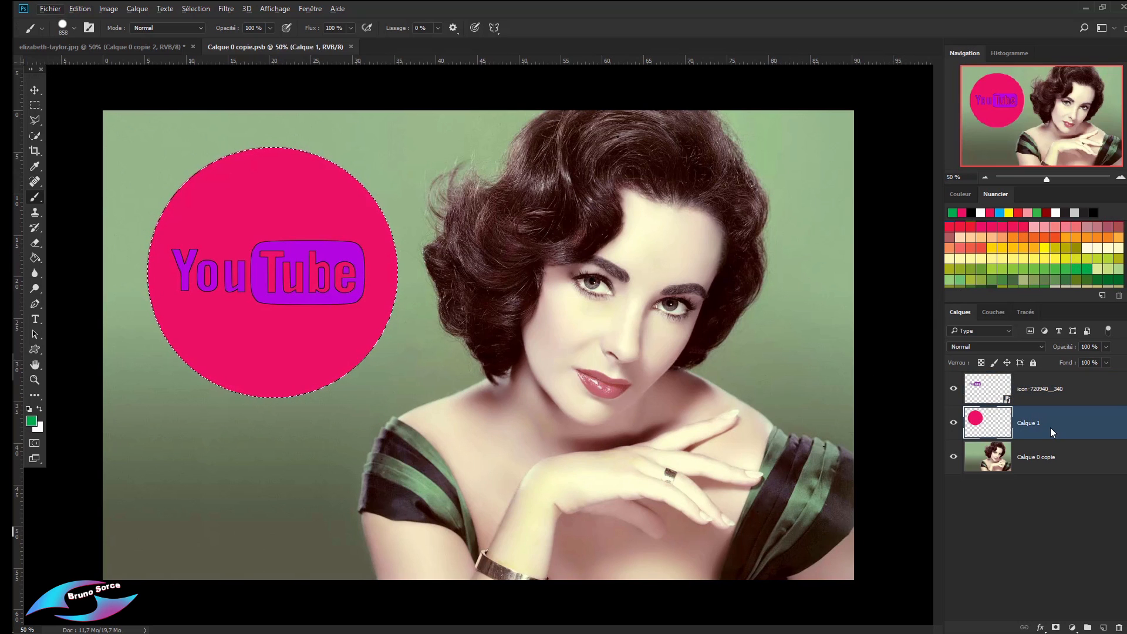
{"action": "key", "text": "alt+BackSpace"}
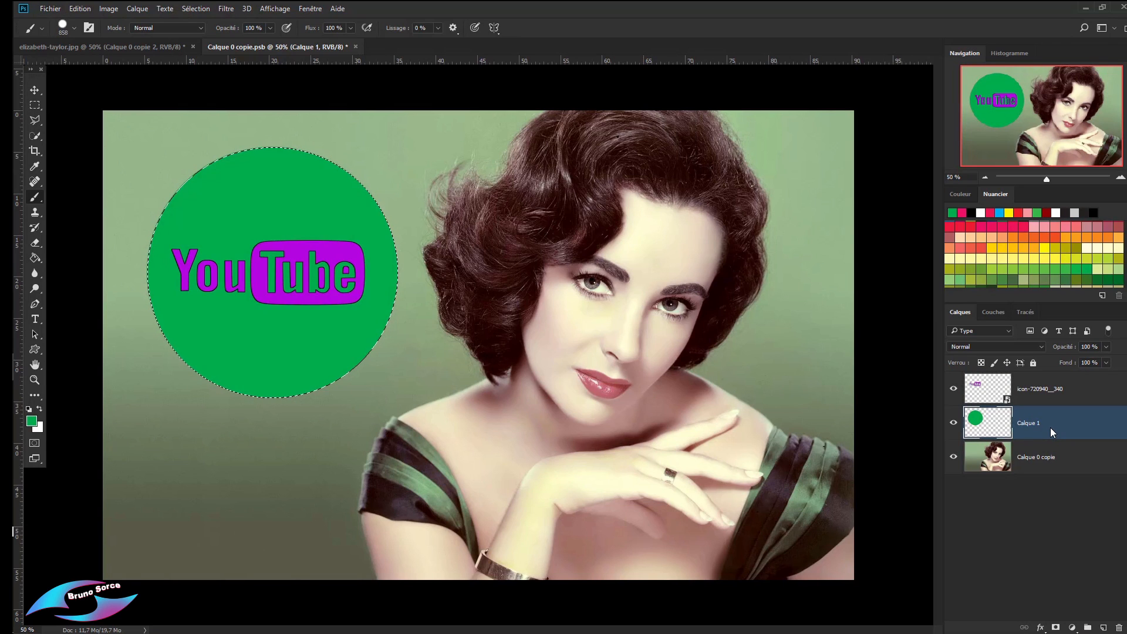
Step: Deselect the circle, save Calque 0 copie.psb, and return to elizabeth-taylor.jpg
{"action": "key", "text": "ctrl+d"}
{"action": "key", "text": "ctrl+s"}
{"action": "left_click", "coordinate": [99, 46]}
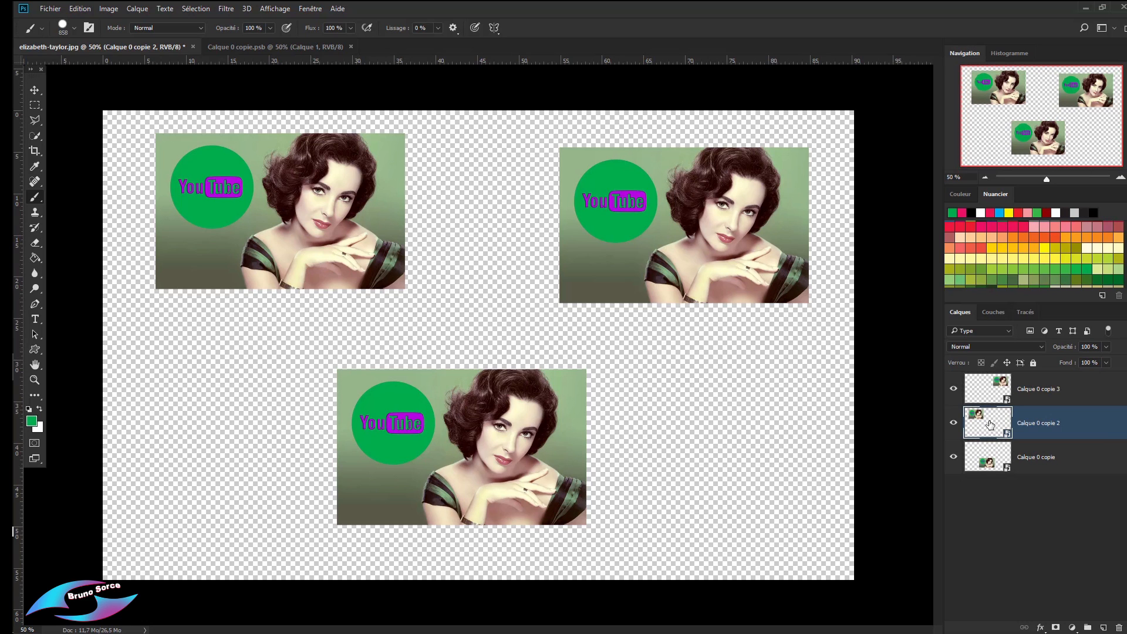
Step: Reopen the contents of Calque 0 copie 2, delete the green circle and YouTube logo layers, and close the file with its changes saved
{"action": "double_click", "coordinate": [990, 424]}
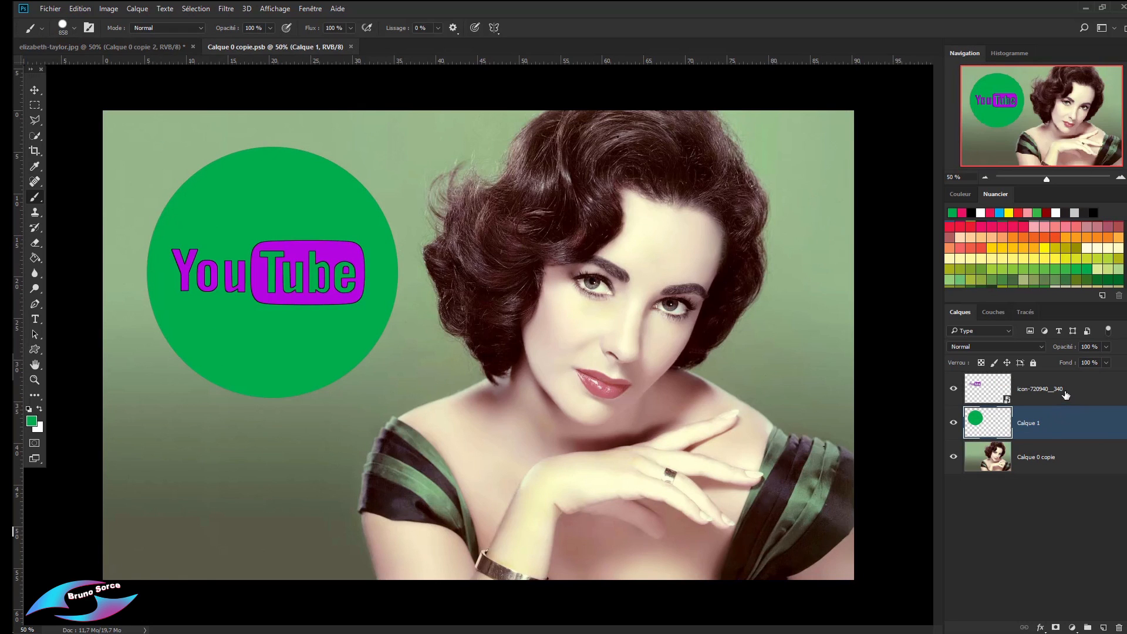
{"action": "key", "text": "Delete"}
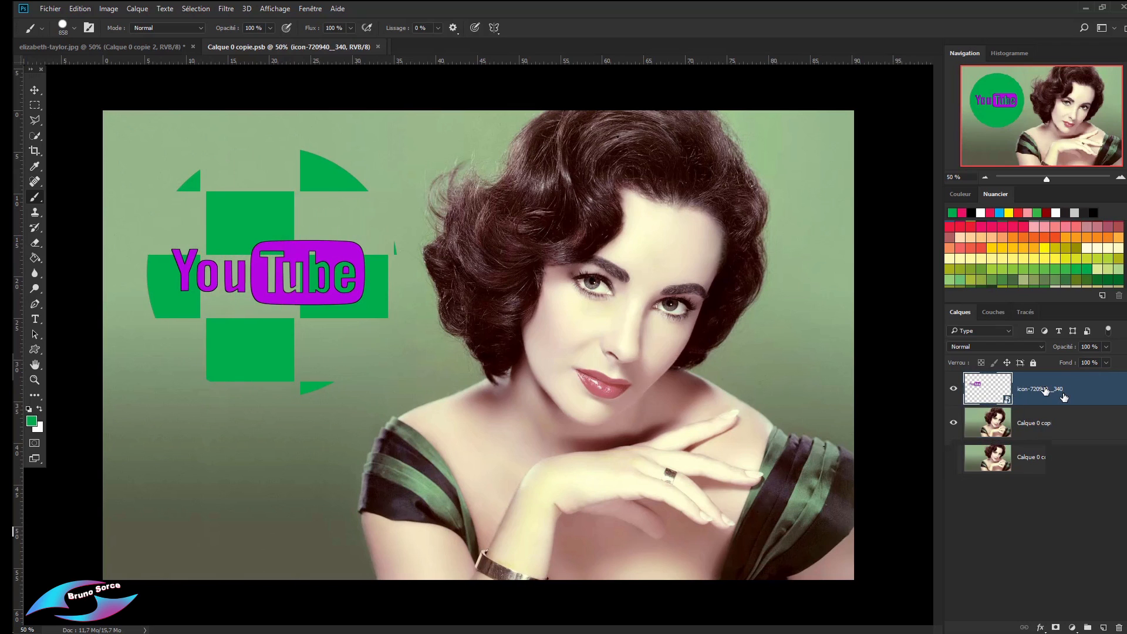
{"action": "key", "text": "Delete"}
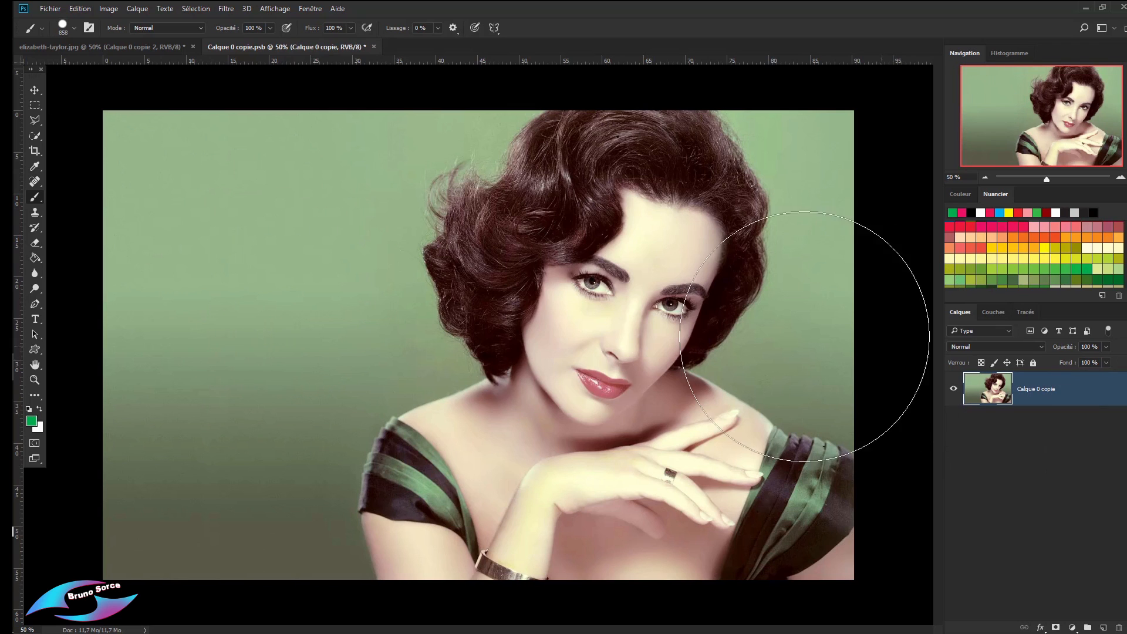
{"action": "left_click", "coordinate": [374, 46]}
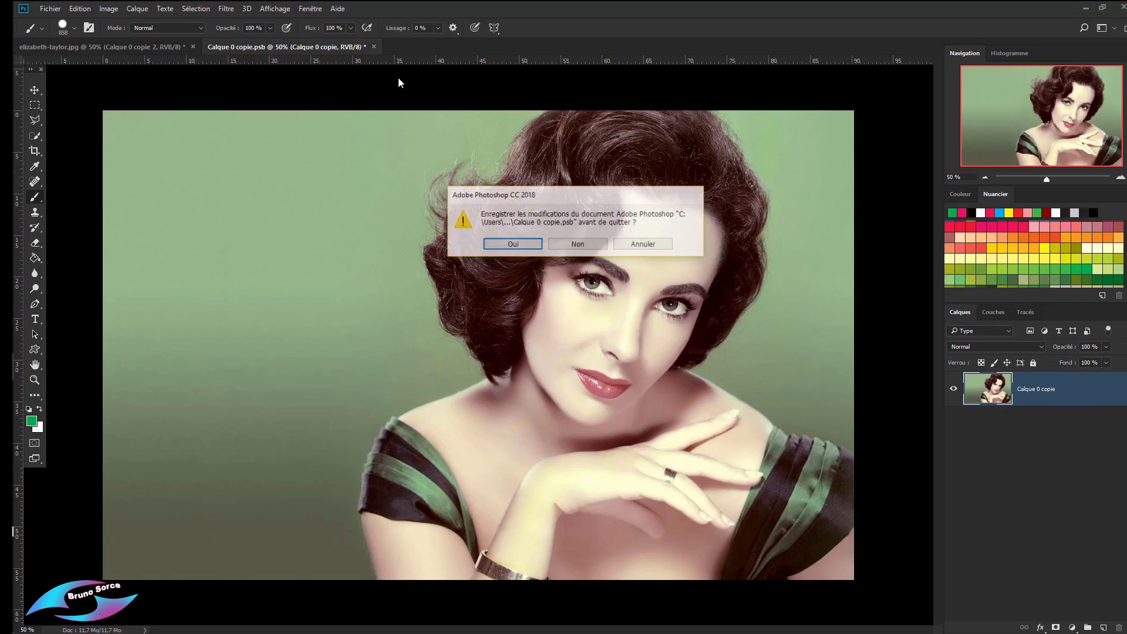
{"action": "left_click", "coordinate": [521, 247]}
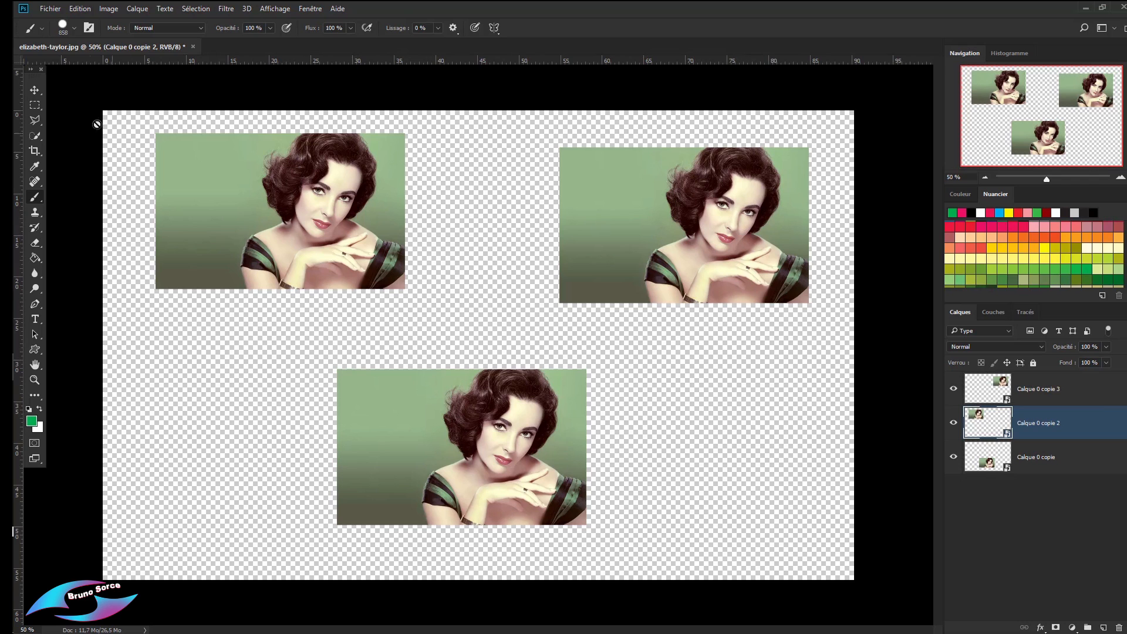
Step: Move the smart object Calque 0 copie left, mostly beneath the upper-left portrait
{"action": "key", "text": "v"}
{"action": "left_click_drag", "start_coordinate": [565, 464], "coordinate": [458, 464]}
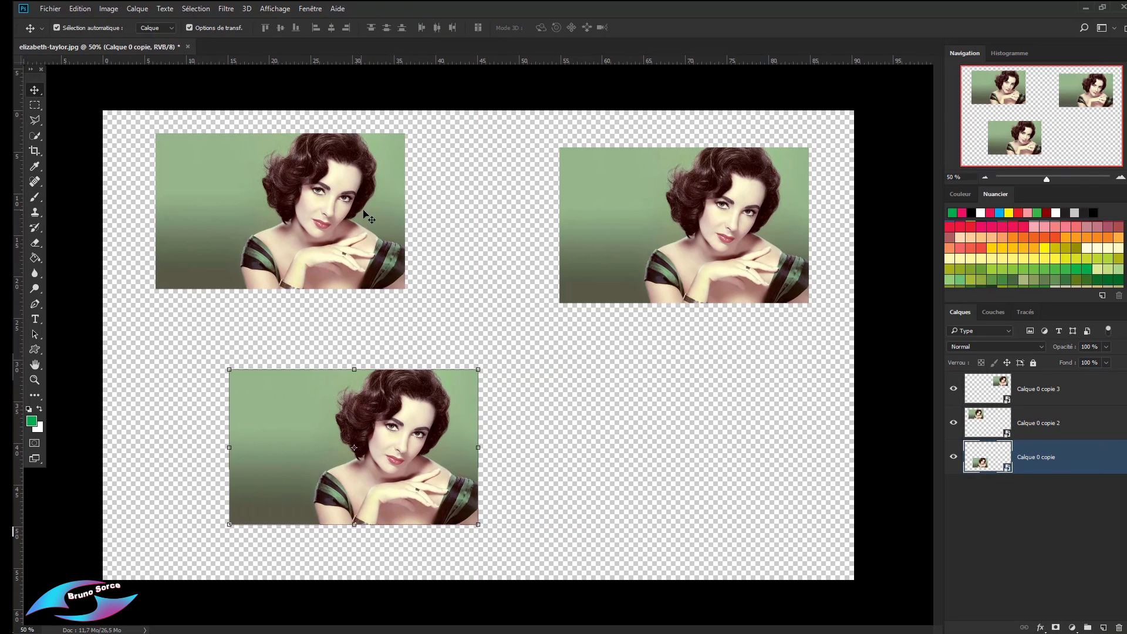
Step: Move Calque 0 copie 2 directly above Calque 0 copie, and place Calque 0 copie 3 flush against the right edge of Calque 0 copie
{"action": "left_click_drag", "start_coordinate": [366, 223], "coordinate": [432, 292]}
{"action": "left_click_drag", "start_coordinate": [739, 210], "coordinate": [656, 432]}
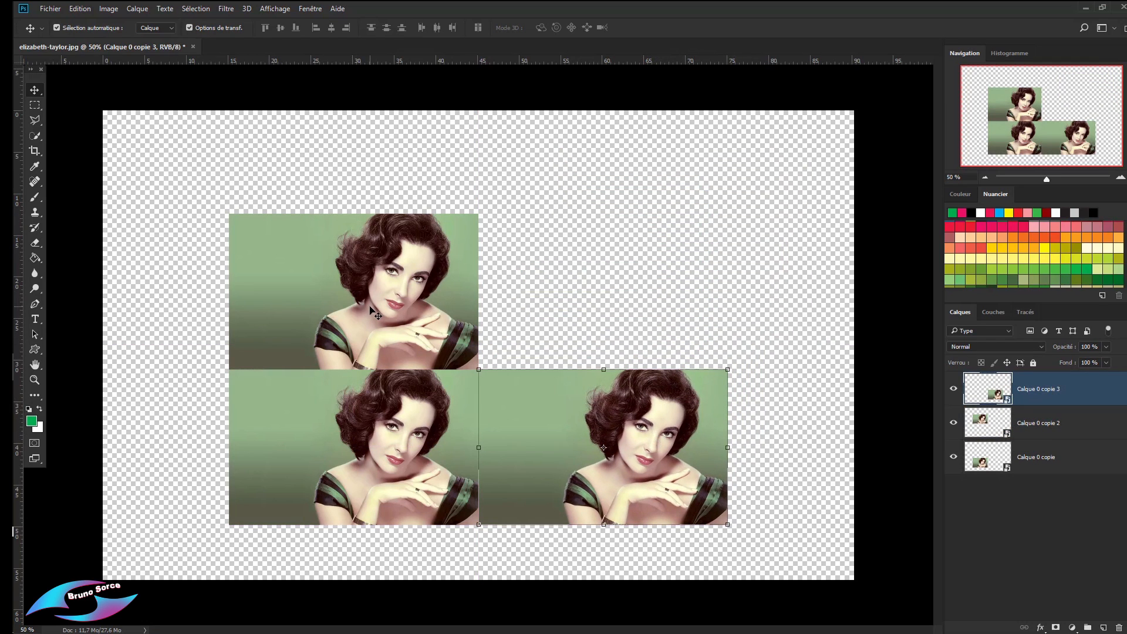
Step: Apply a Hue/Saturation adjustment to Calque 0 copie 2 with Colorize enabled at hue 147 and saturation 25
{"action": "left_click", "coordinate": [371, 310]}
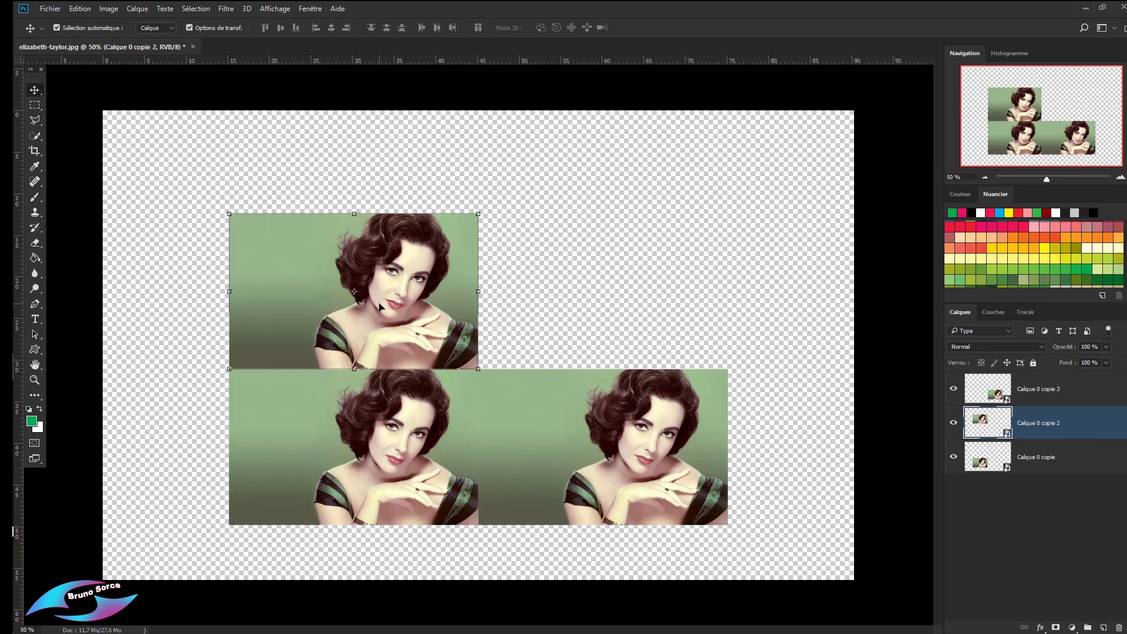
{"action": "left_click", "coordinate": [109, 9]}
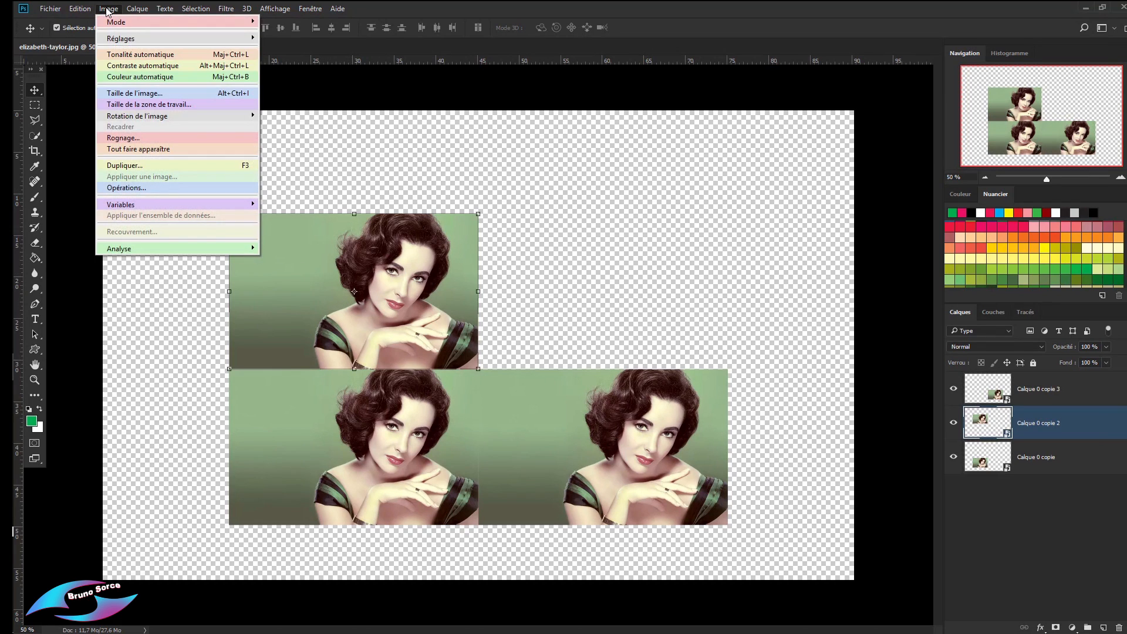
{"action": "mouse_move", "coordinate": [114, 38]}
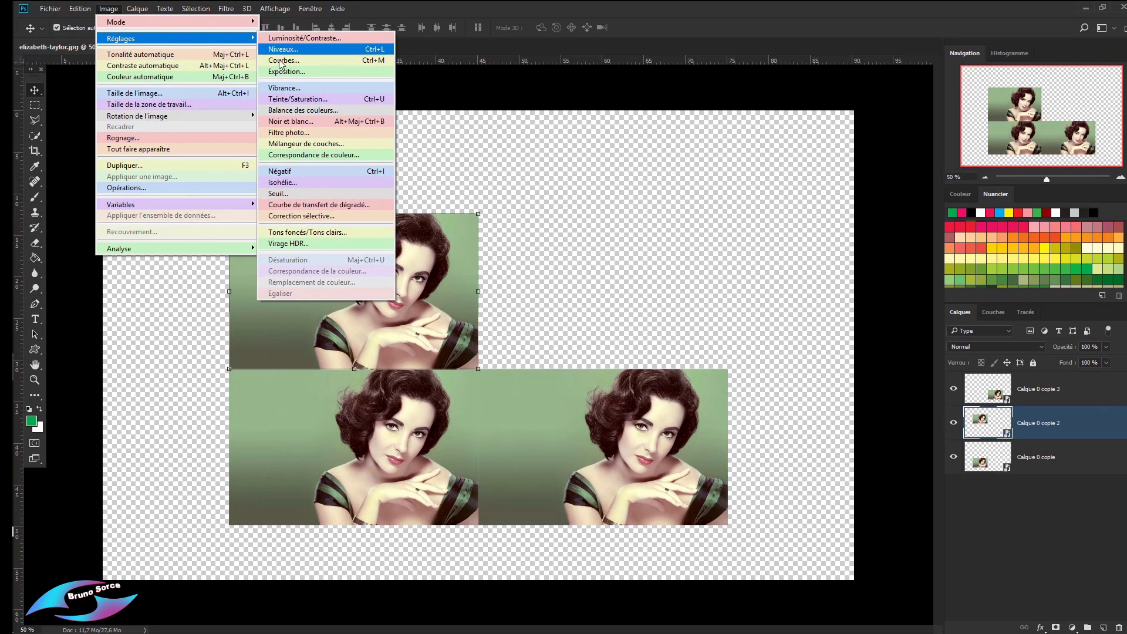
{"action": "left_click", "coordinate": [277, 99]}
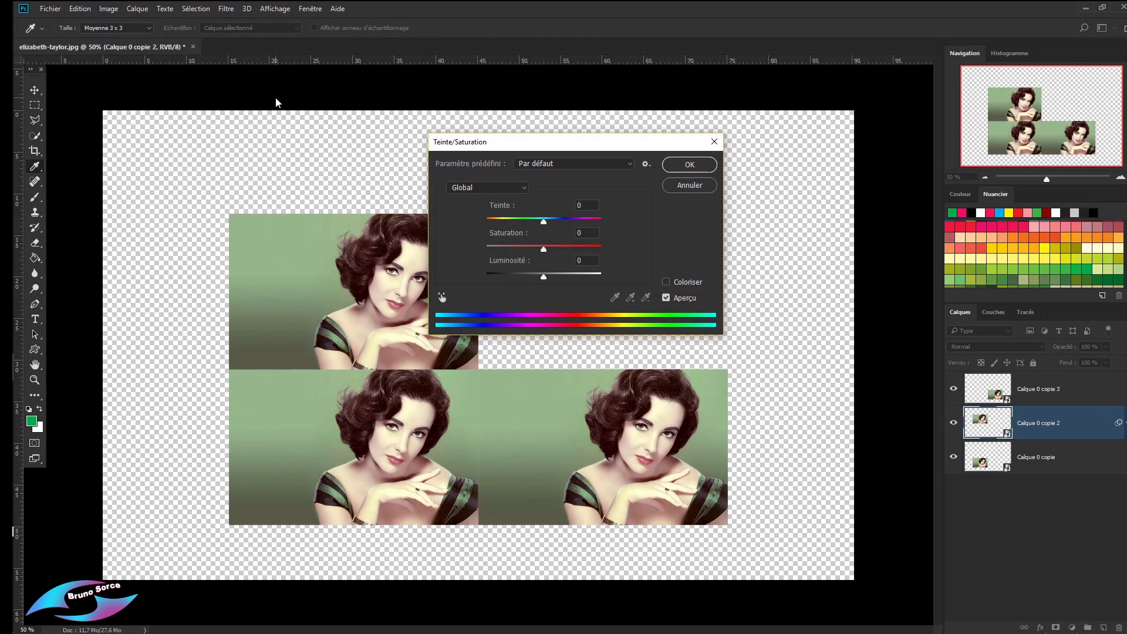
{"action": "left_click", "coordinate": [666, 282]}
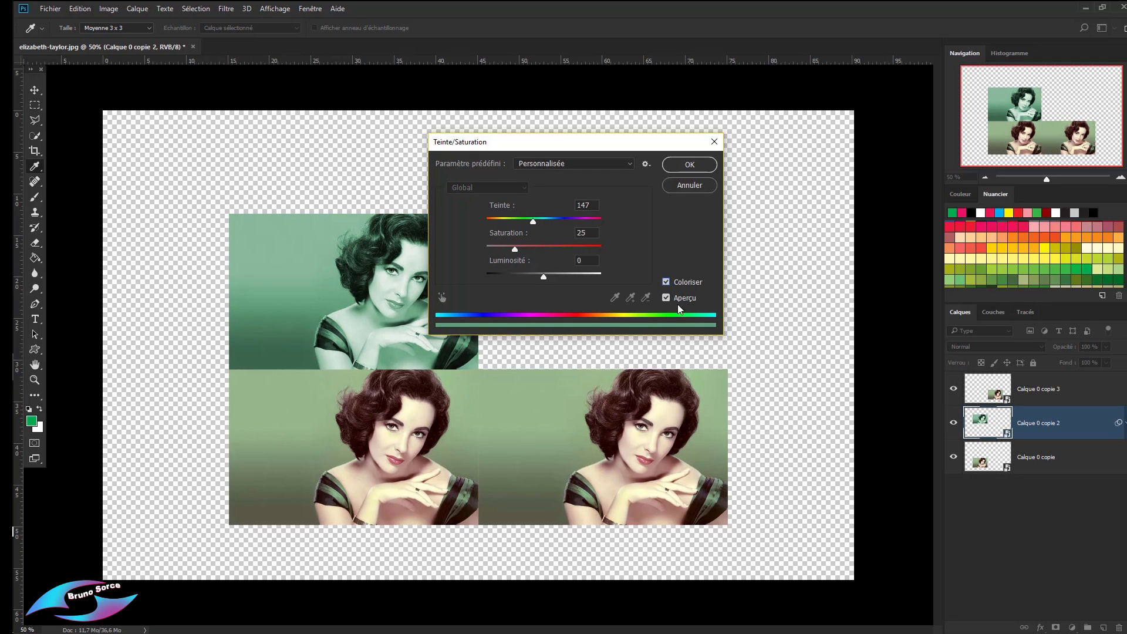
{"action": "left_click", "coordinate": [692, 164]}
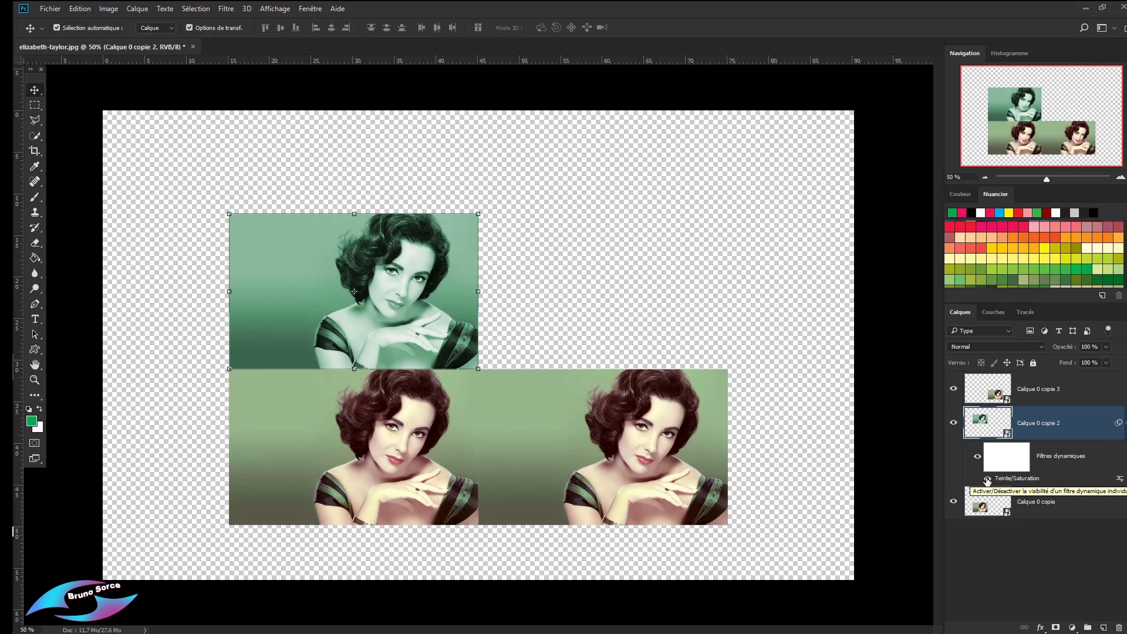
Step: Edit the Hue/Saturation smart filter of Calque 0 copie 2 to hue 0 and saturation 35 for a red tint
{"action": "right_click", "coordinate": [1006, 480]}
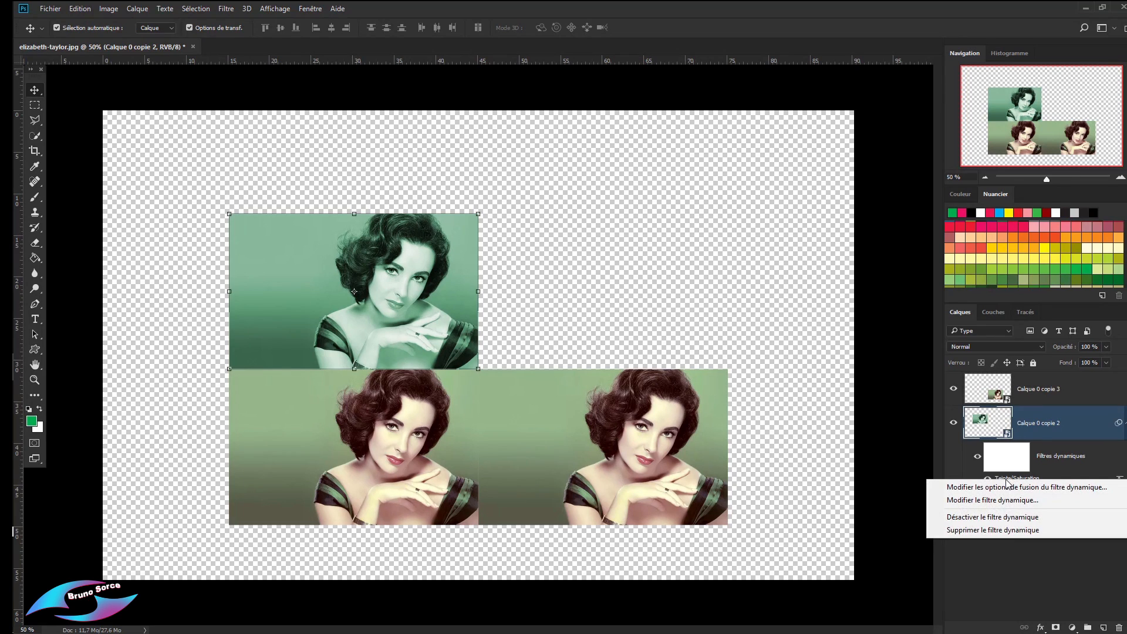
{"action": "left_click", "coordinate": [969, 532]}
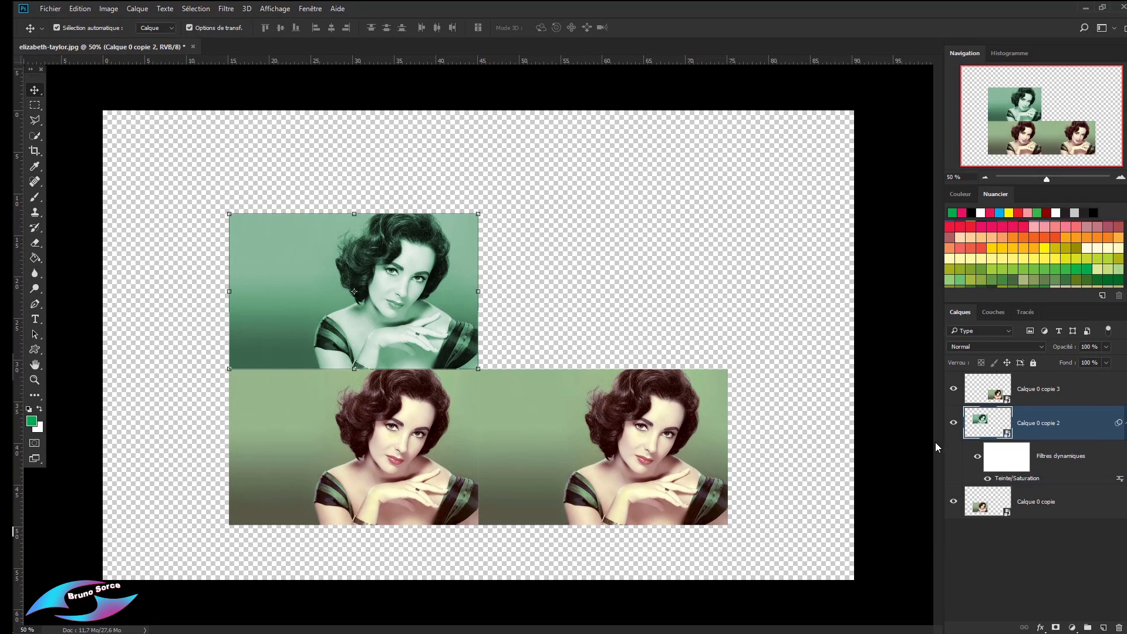
{"action": "left_click", "coordinate": [987, 479]}
{"action": "double_click", "coordinate": [1008, 480]}
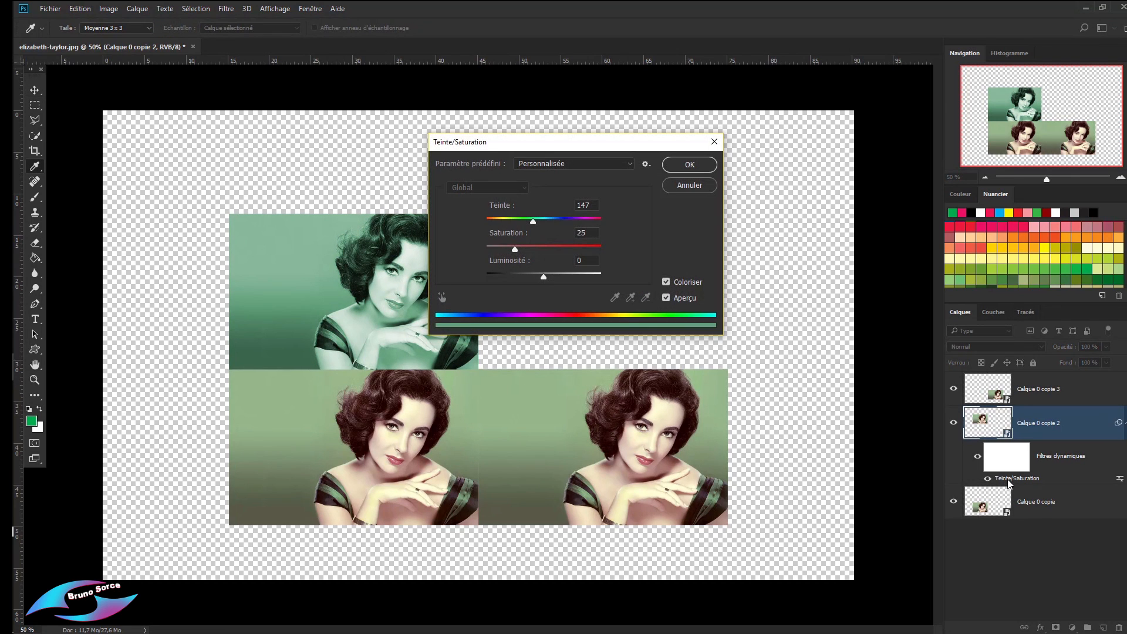
{"action": "left_click_drag", "start_coordinate": [534, 223], "coordinate": [526, 251]}
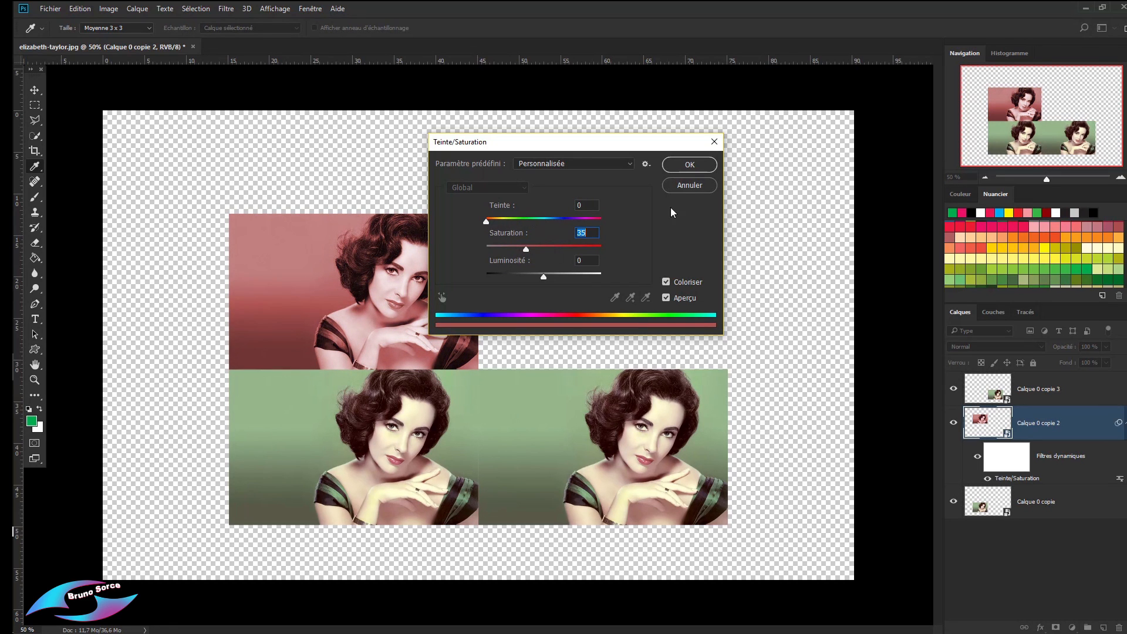
{"action": "left_click", "coordinate": [697, 167]}
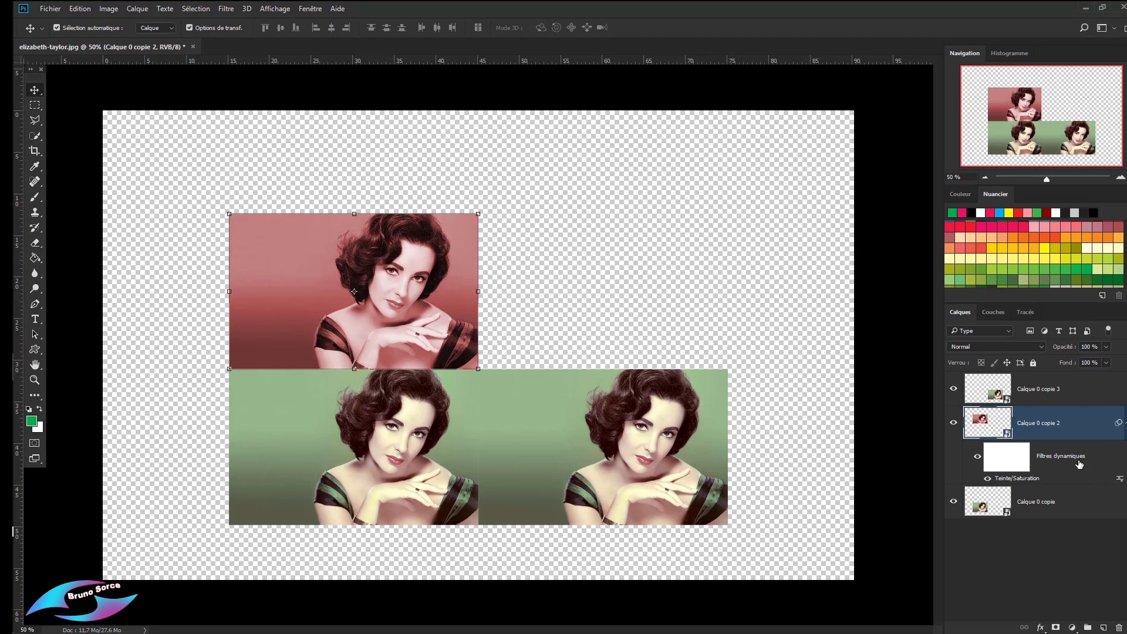
Step: Colorize Calque 0 copie 3 violet with Hue/Saturation at hue 250 and saturation 25, and collapse the smart filter lists of both tinted layers
{"action": "left_click", "coordinate": [669, 450]}
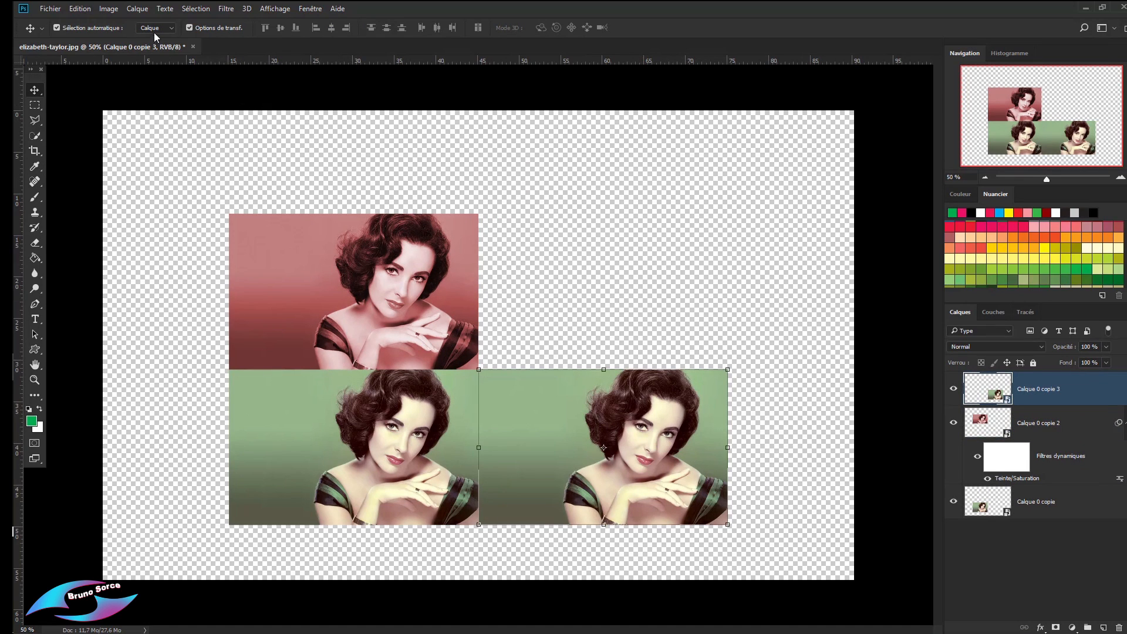
{"action": "left_click", "coordinate": [109, 13]}
{"action": "mouse_move", "coordinate": [120, 43]}
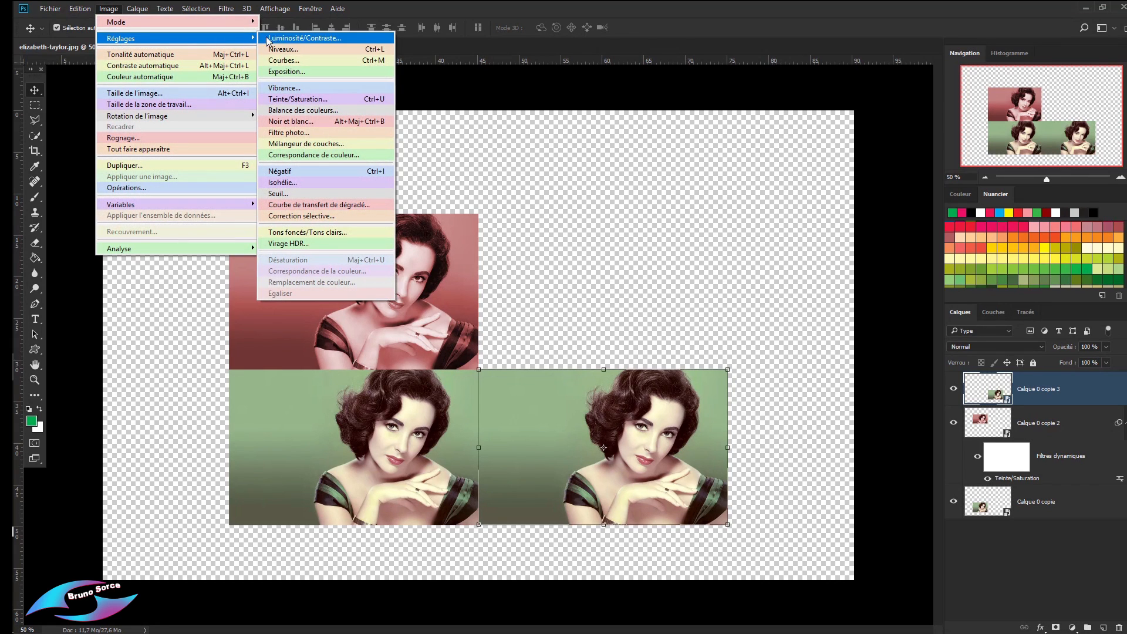
{"action": "left_click", "coordinate": [296, 100]}
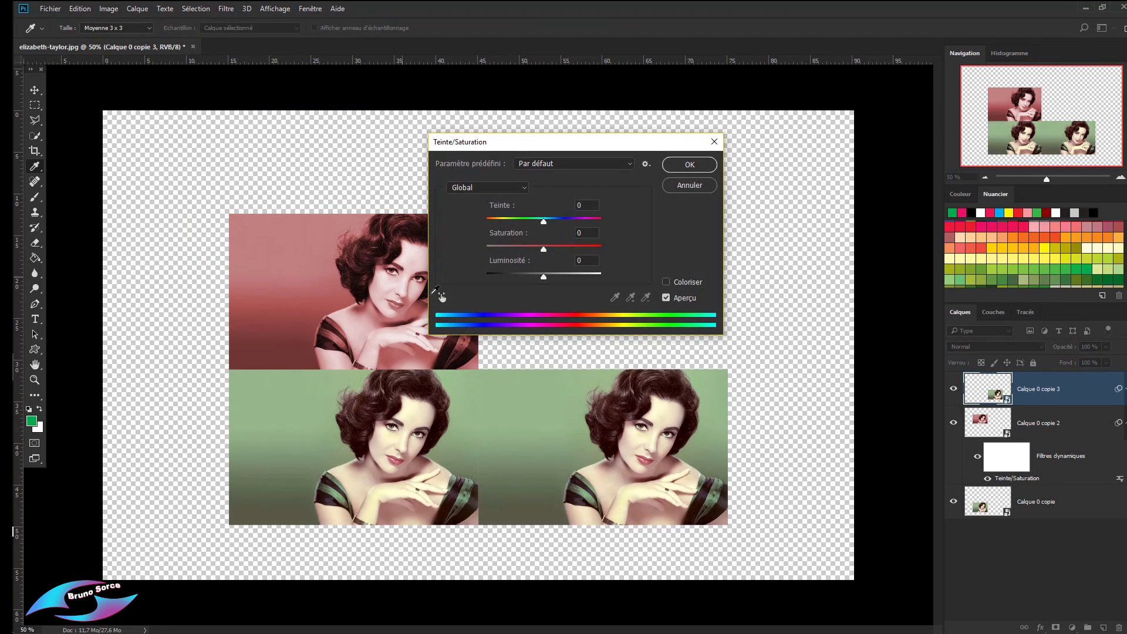
{"action": "left_click", "coordinate": [667, 282]}
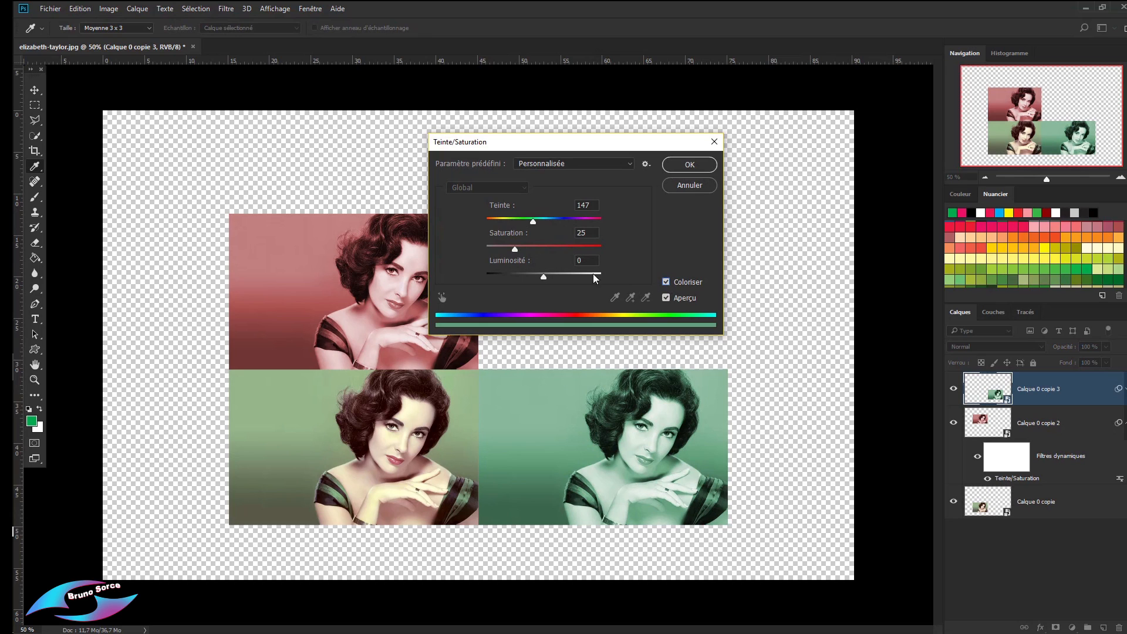
{"action": "left_click_drag", "start_coordinate": [534, 223], "coordinate": [565, 227]}
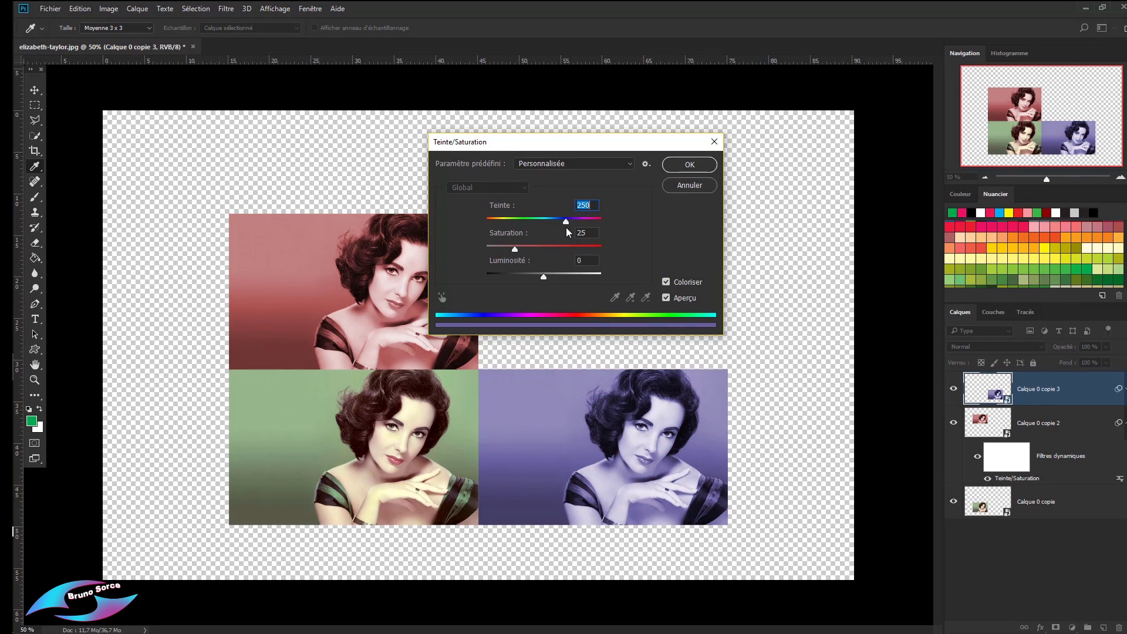
{"action": "left_click", "coordinate": [689, 166]}
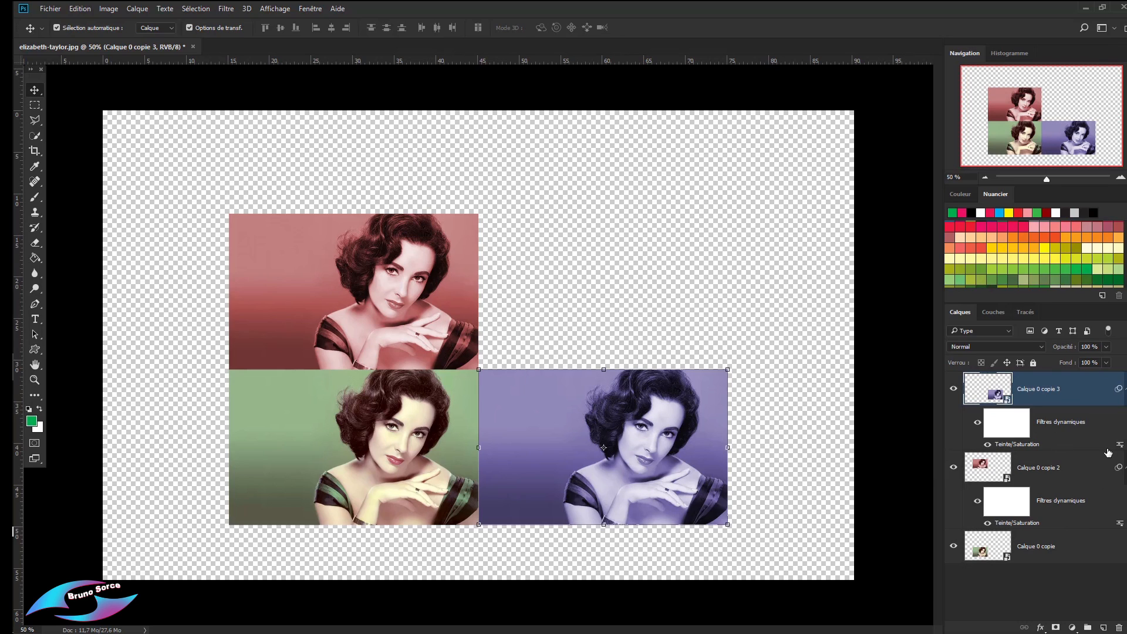
{"action": "left_click", "coordinate": [1125, 395]}
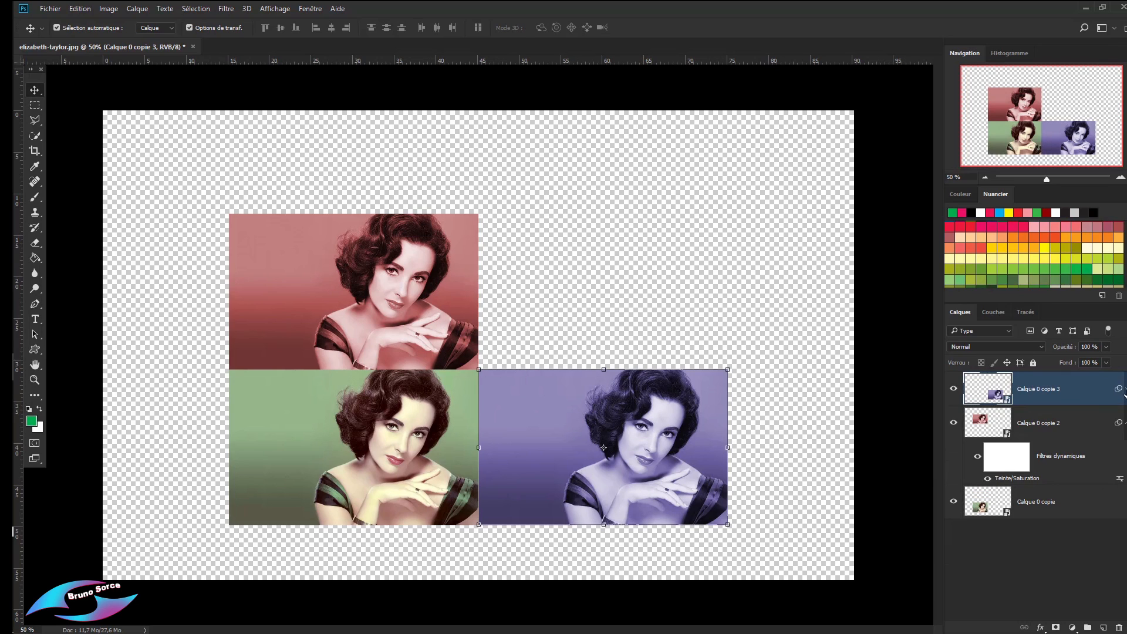
{"action": "left_click", "coordinate": [1124, 428]}
Step: Distort Calque 0 copie 2 by shifting its upper edge down and right, forming a slanted top face of a box
{"action": "left_click", "coordinate": [394, 301]}
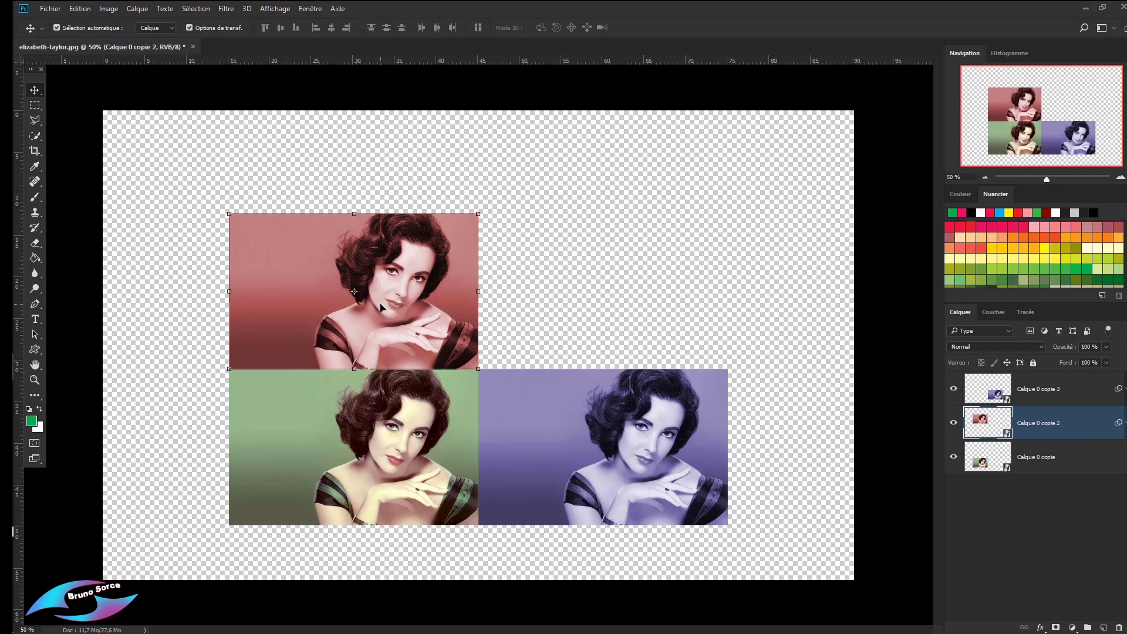
{"action": "key", "text": "ctrl+t"}
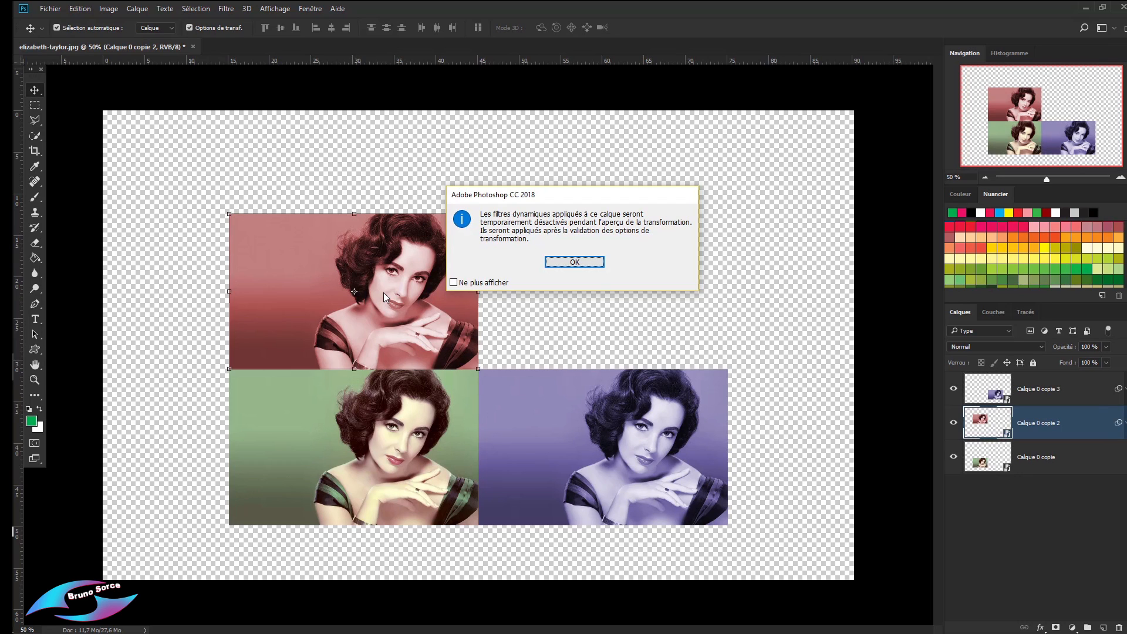
{"action": "left_click", "coordinate": [574, 262]}
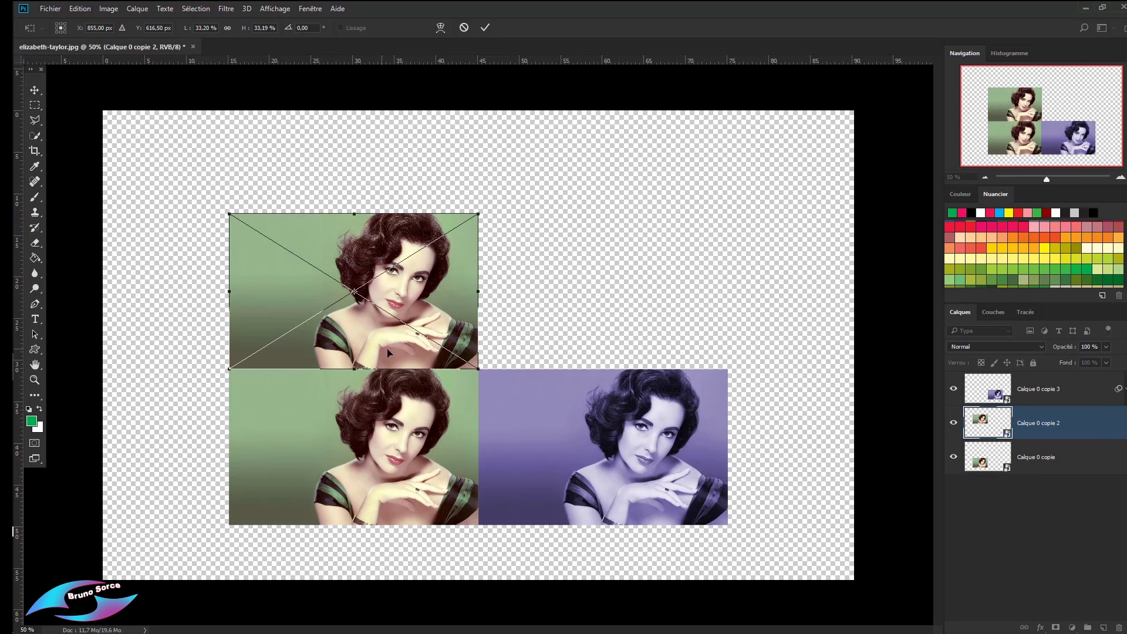
{"action": "right_click", "coordinate": [413, 295]}
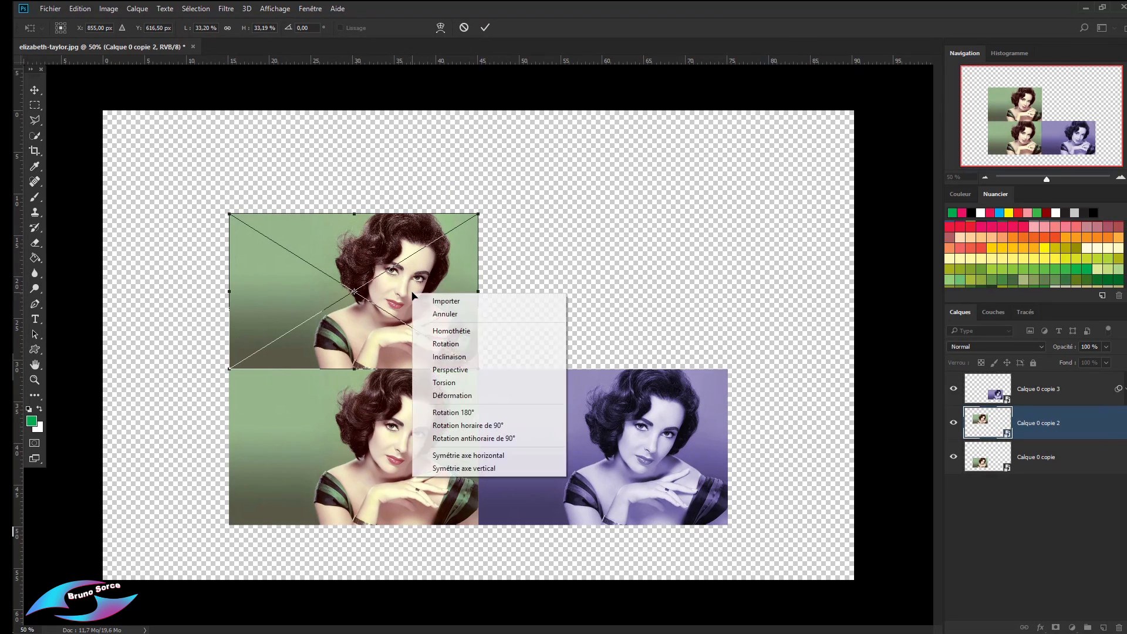
{"action": "left_click", "coordinate": [441, 384]}
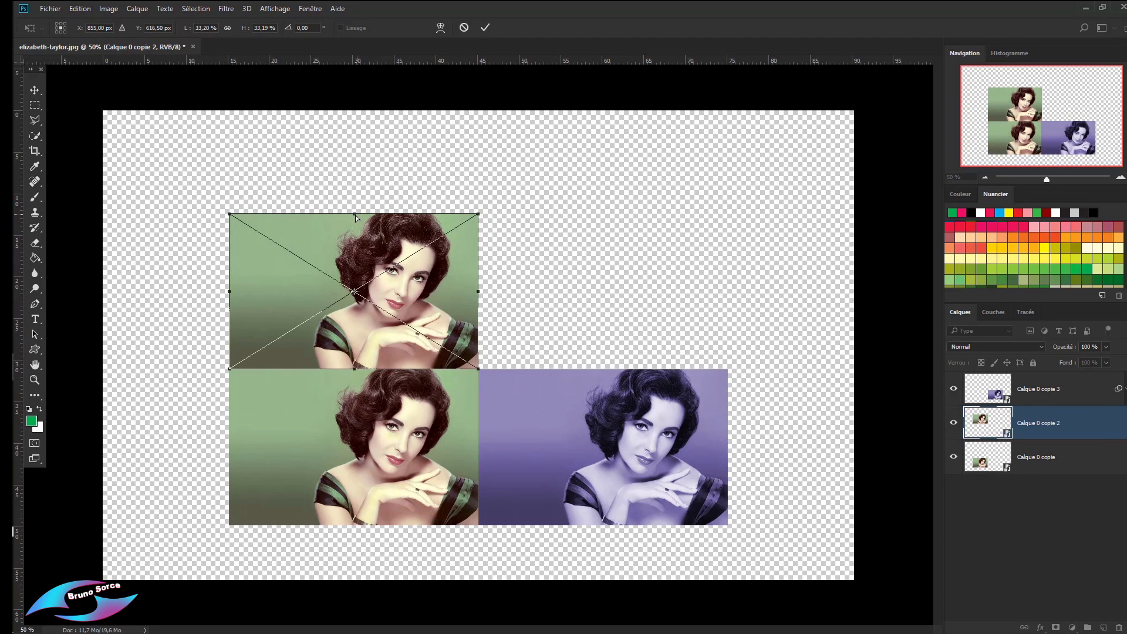
{"action": "left_click_drag", "start_coordinate": [356, 216], "coordinate": [514, 321]}
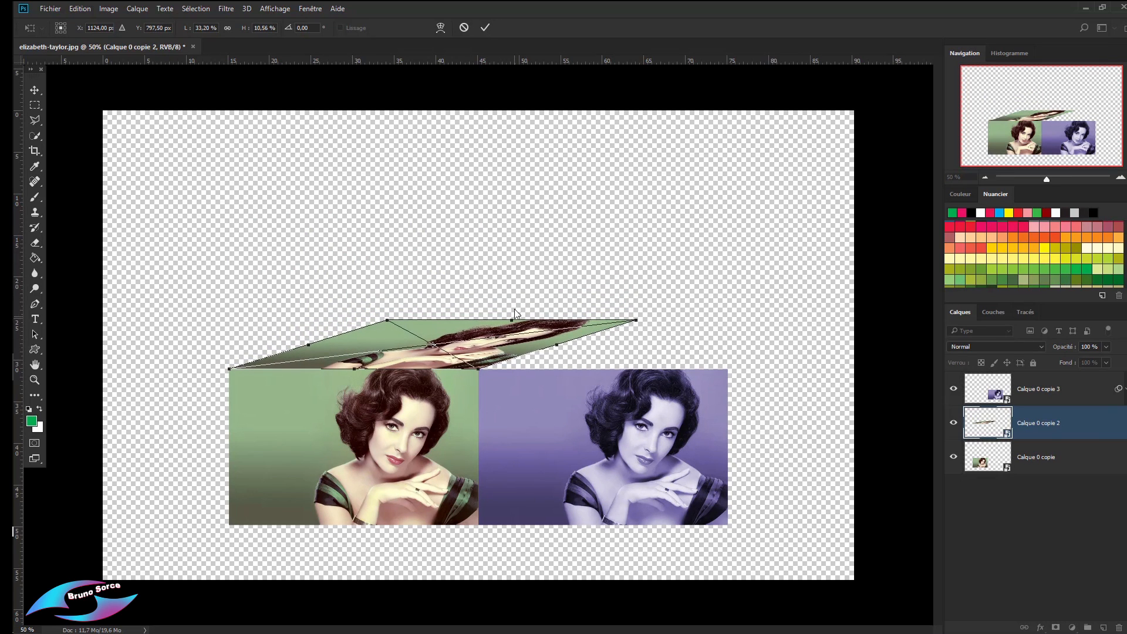
{"action": "key", "text": "Return"}
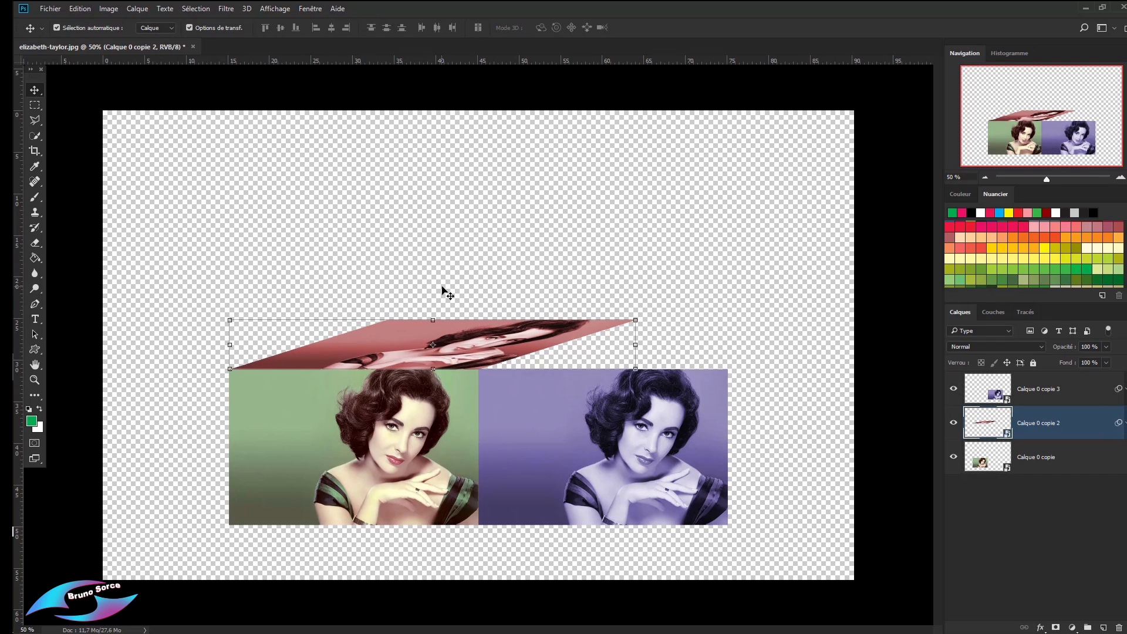
Step: Distort Calque 0 copie 3 so its outer edge meets the red face's far corner, forming the right side of the box
{"action": "left_click", "coordinate": [580, 439]}
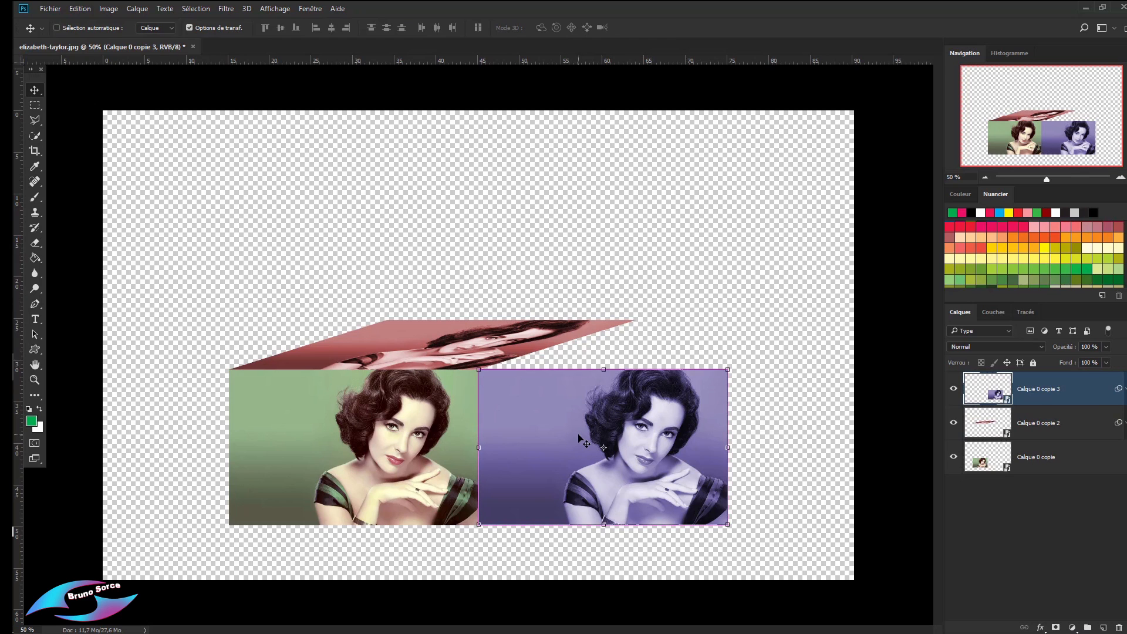
{"action": "key", "text": "ctrl+t"}
{"action": "left_click", "coordinate": [587, 262]}
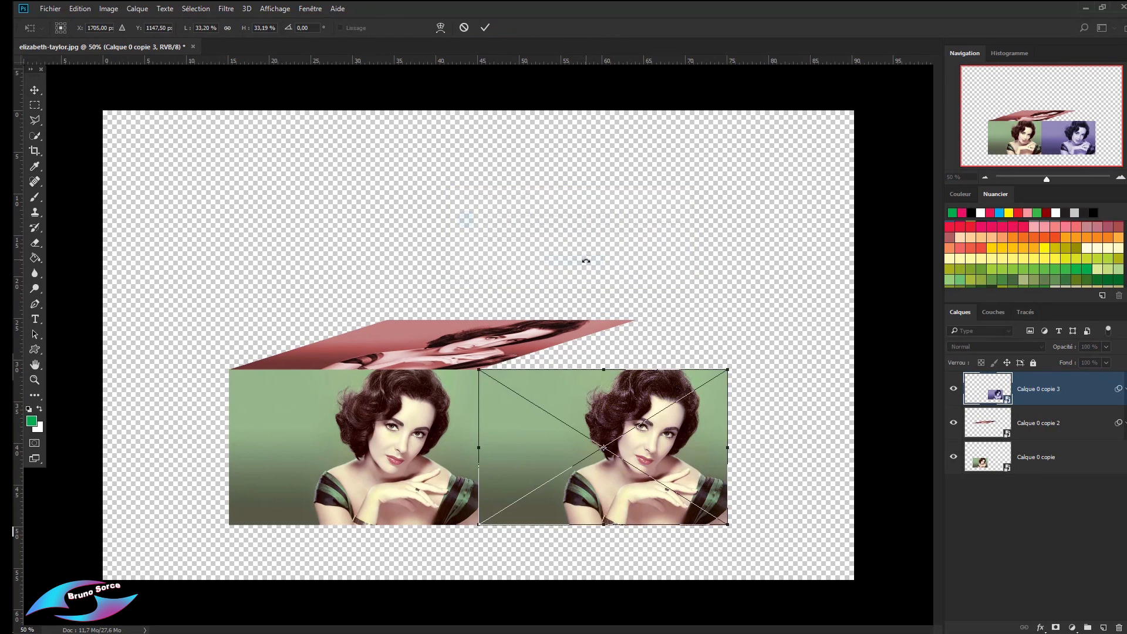
{"action": "right_click", "coordinate": [630, 410]}
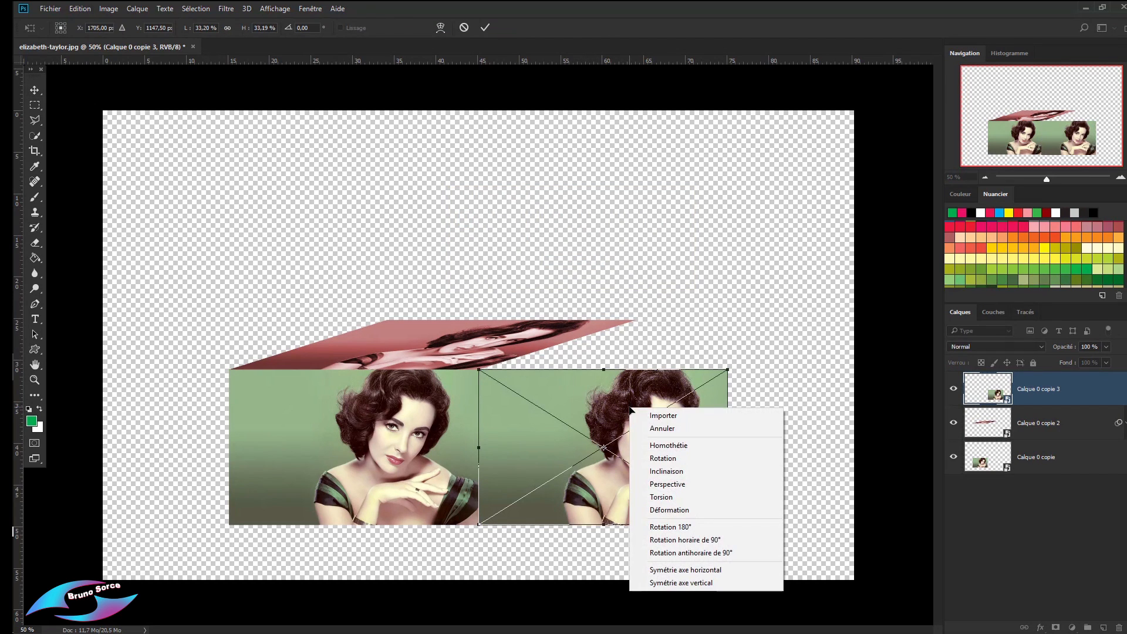
{"action": "left_click", "coordinate": [659, 497]}
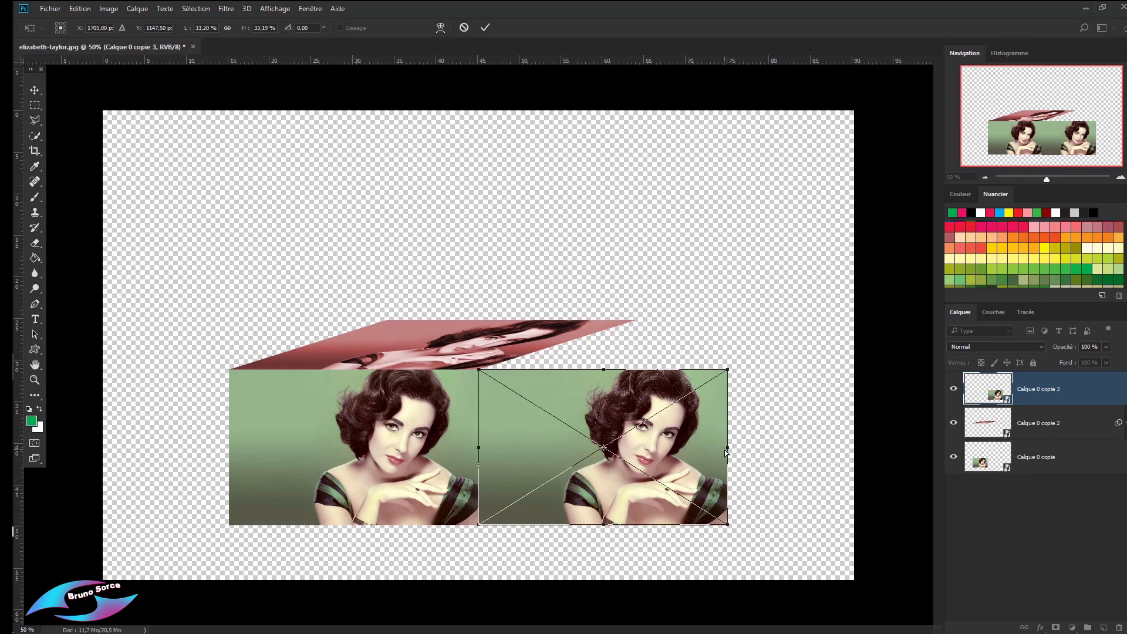
{"action": "left_click_drag", "start_coordinate": [728, 449], "coordinate": [638, 403]}
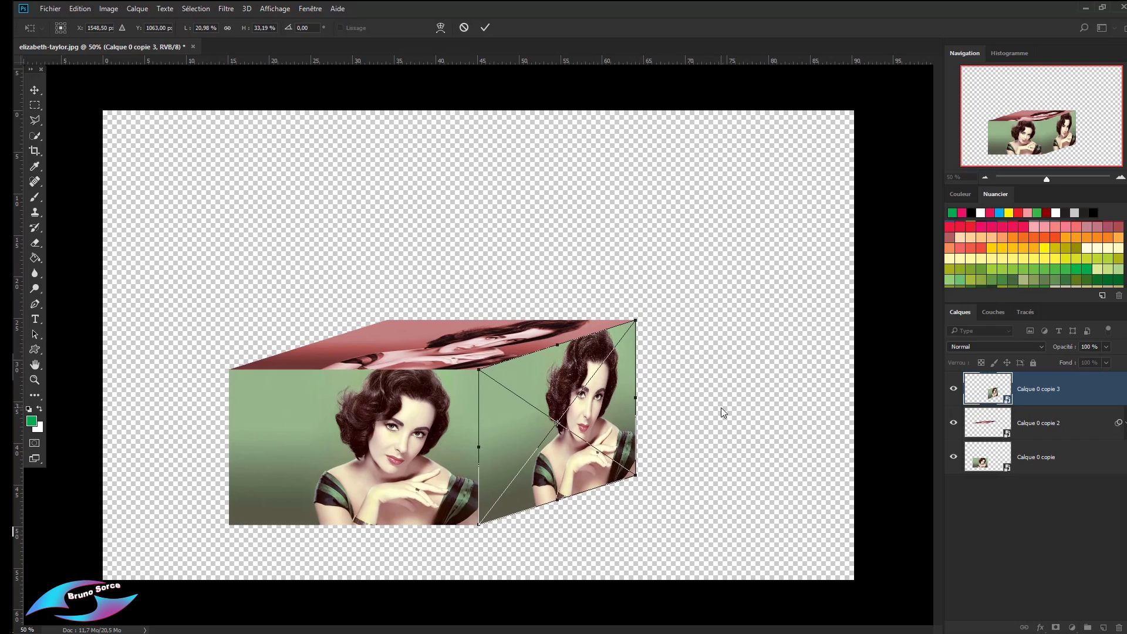
{"action": "key", "text": "Return"}
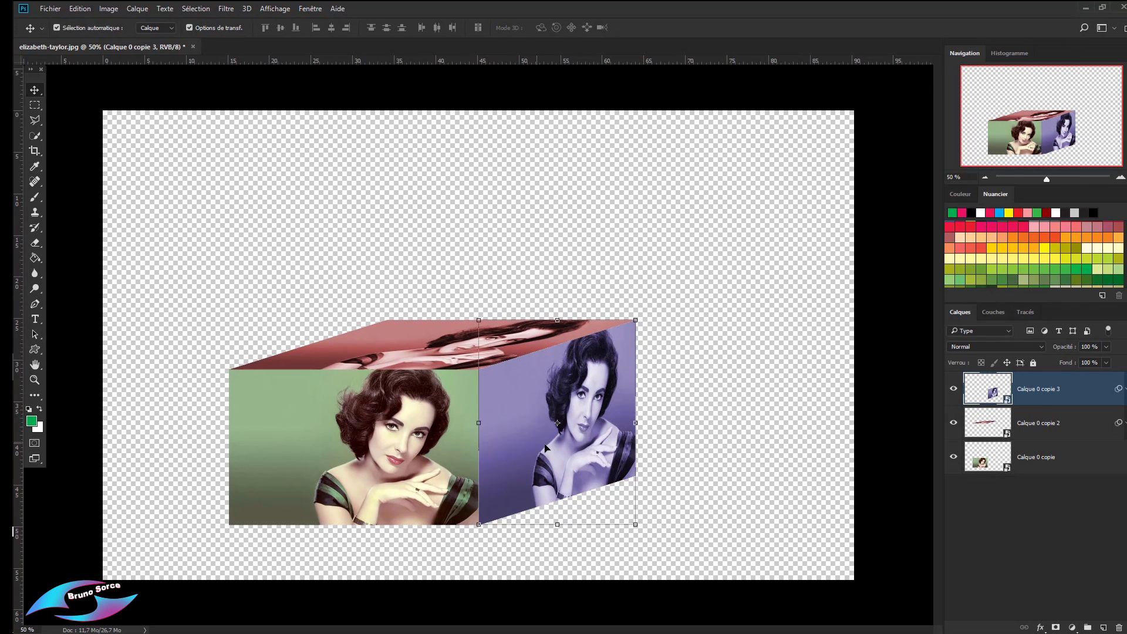
Step: Select all three portrait layers and move the assembled box up and slightly right on the canvas
{"action": "key", "text": "ctrl+alt+a"}
{"action": "left_click_drag", "start_coordinate": [490, 413], "coordinate": [523, 334]}
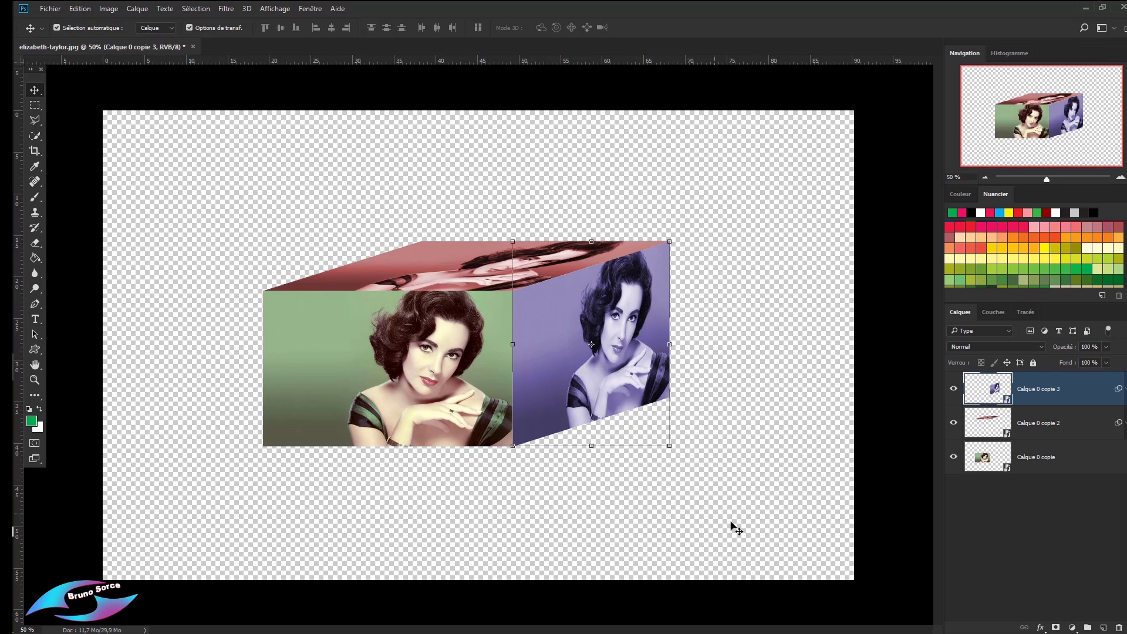
Step: Open the smart object contents of Calque 0 copie and place the alsago-logo-court image in it as an embedded layer
{"action": "double_click", "coordinate": [984, 458]}
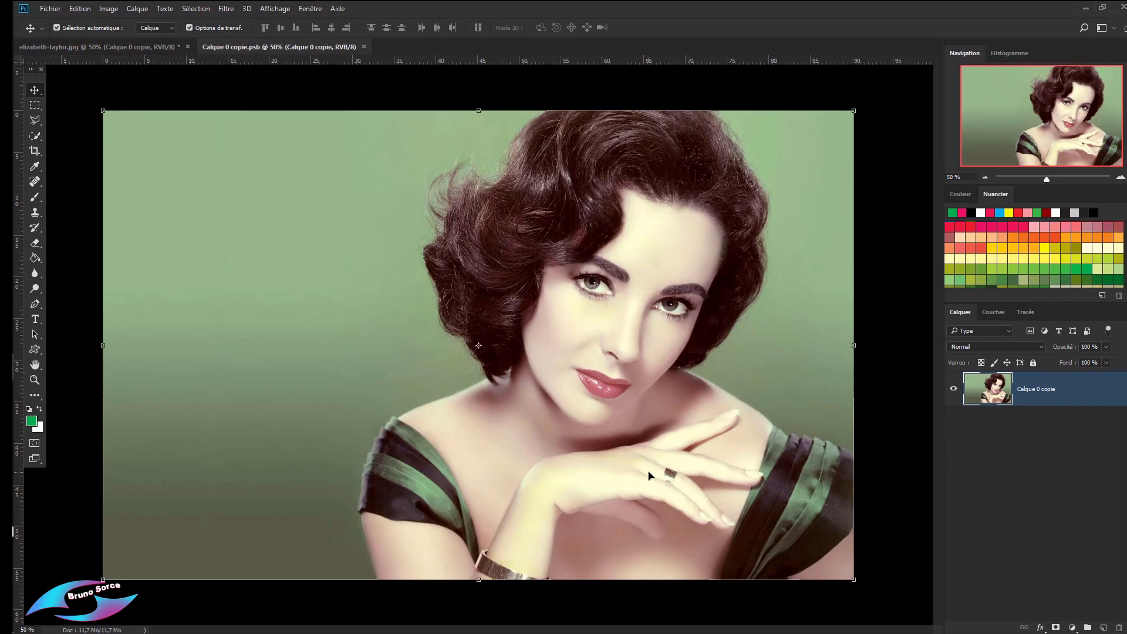
{"action": "left_click", "coordinate": [51, 8]}
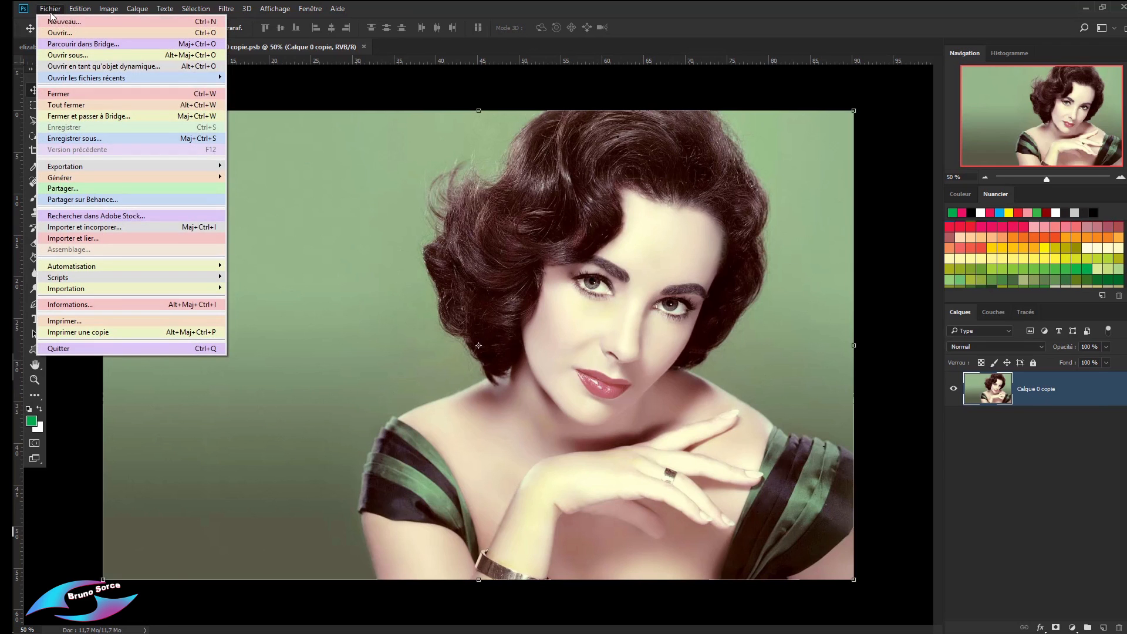
{"action": "left_click", "coordinate": [59, 227]}
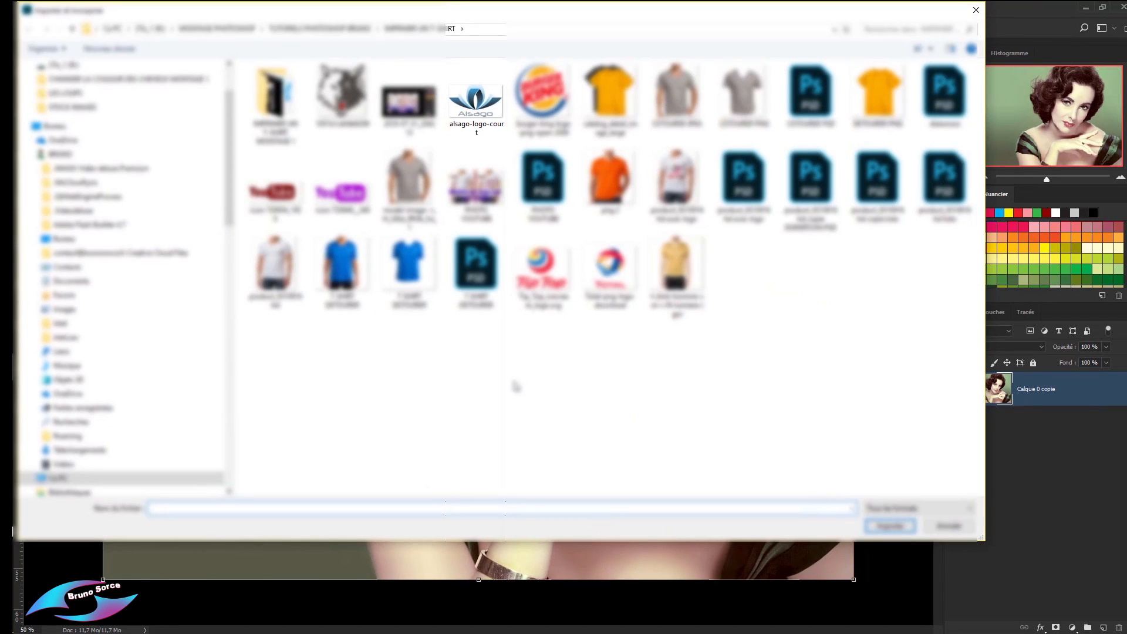
{"action": "double_click", "coordinate": [475, 100]}
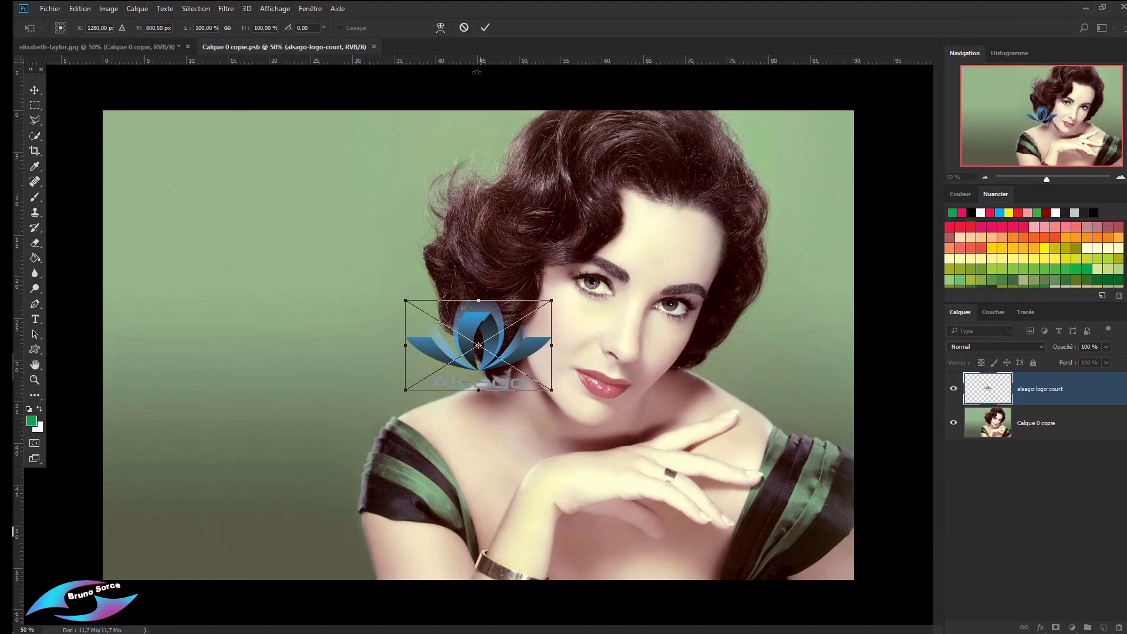
{"action": "left_click", "coordinate": [485, 27]}
Step: Add a new layer just above the portrait and stamp one large black brush circle on the green background beside her hair
{"action": "left_click", "coordinate": [1077, 418]}
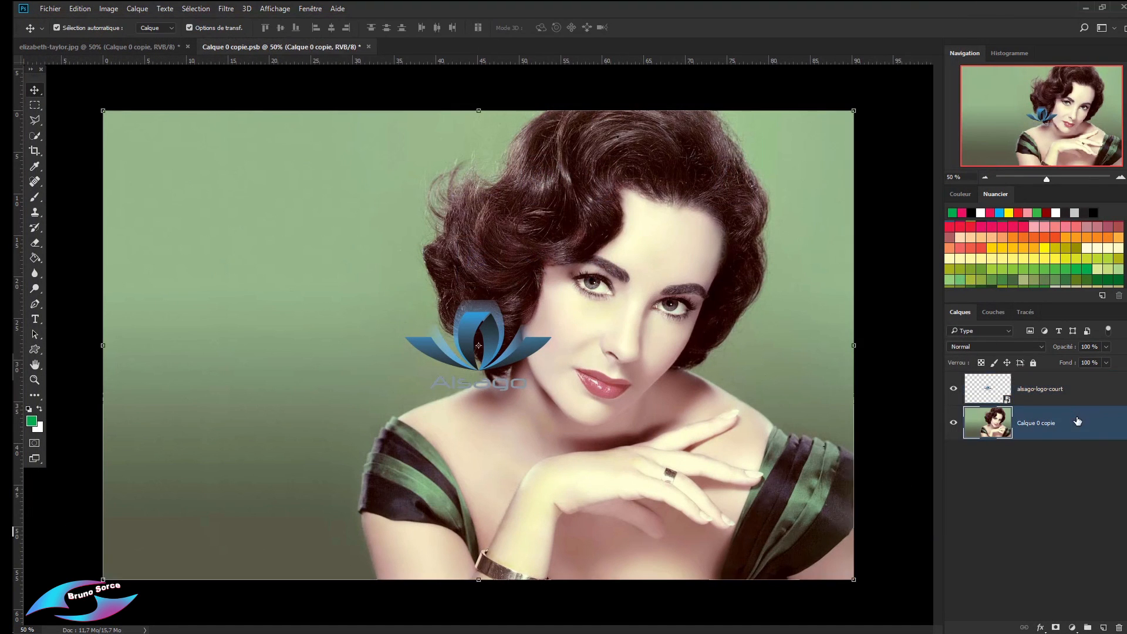
{"action": "left_click", "coordinate": [1104, 627]}
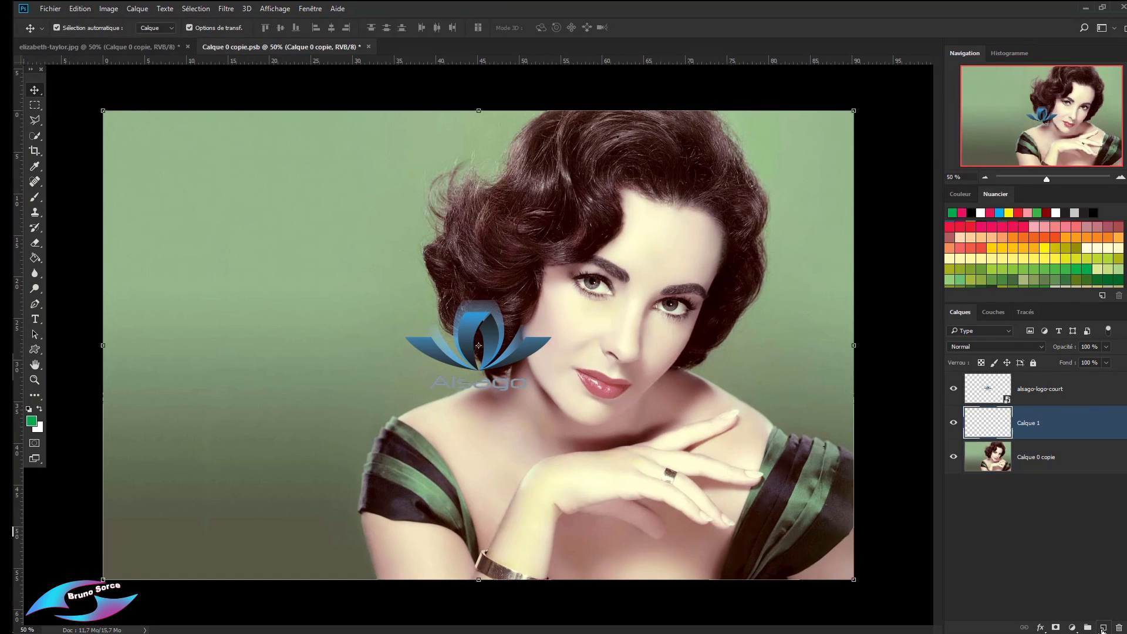
{"action": "left_click", "coordinate": [35, 197]}
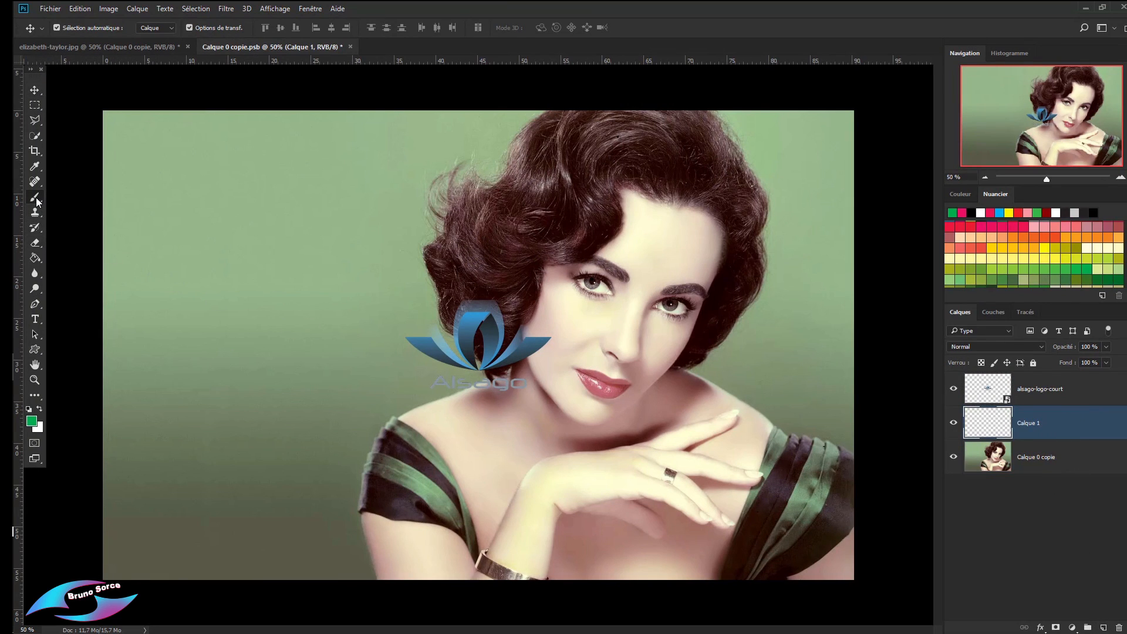
{"action": "left_click", "coordinate": [975, 212]}
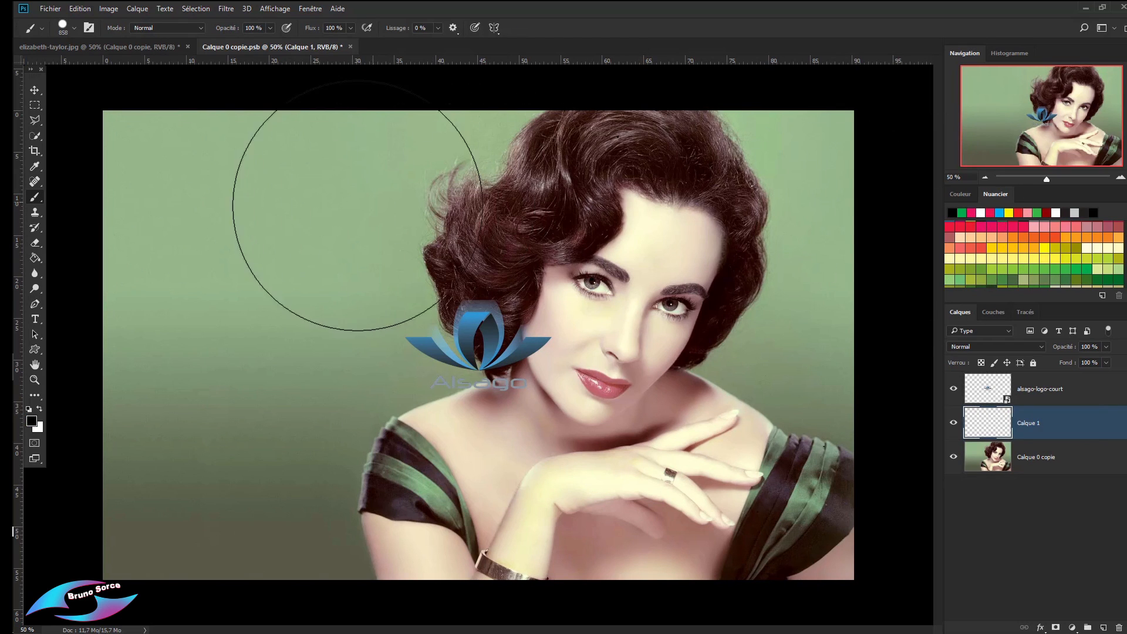
{"action": "left_click", "coordinate": [256, 259]}
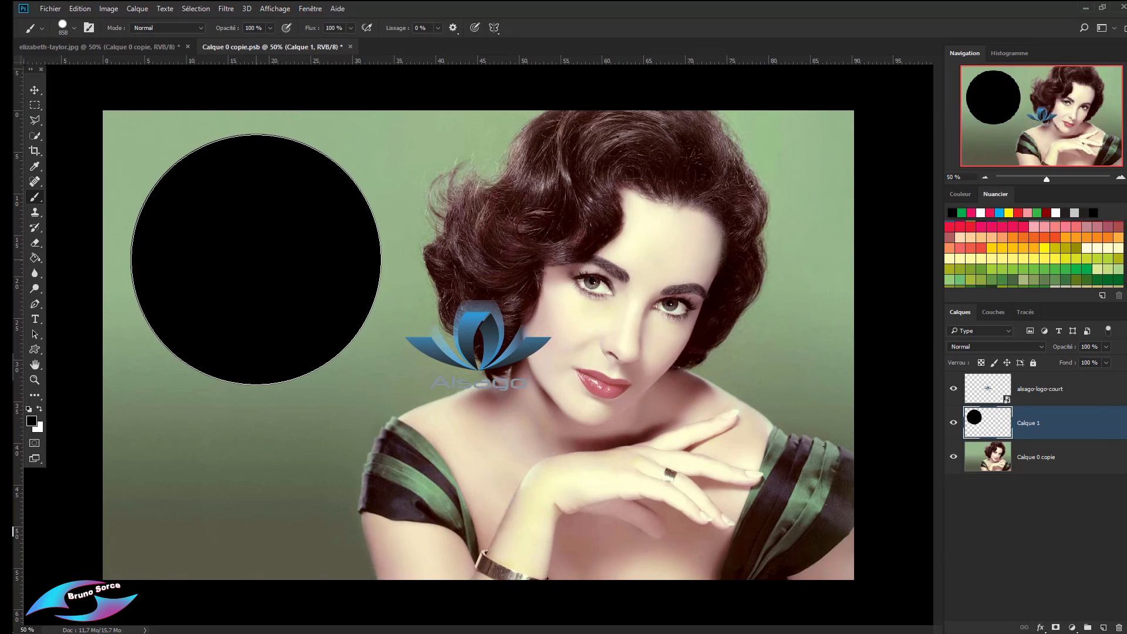
Step: Move the Alsago logo to the centre of the black circle and enlarge it to about 130%
{"action": "left_click", "coordinate": [34, 89]}
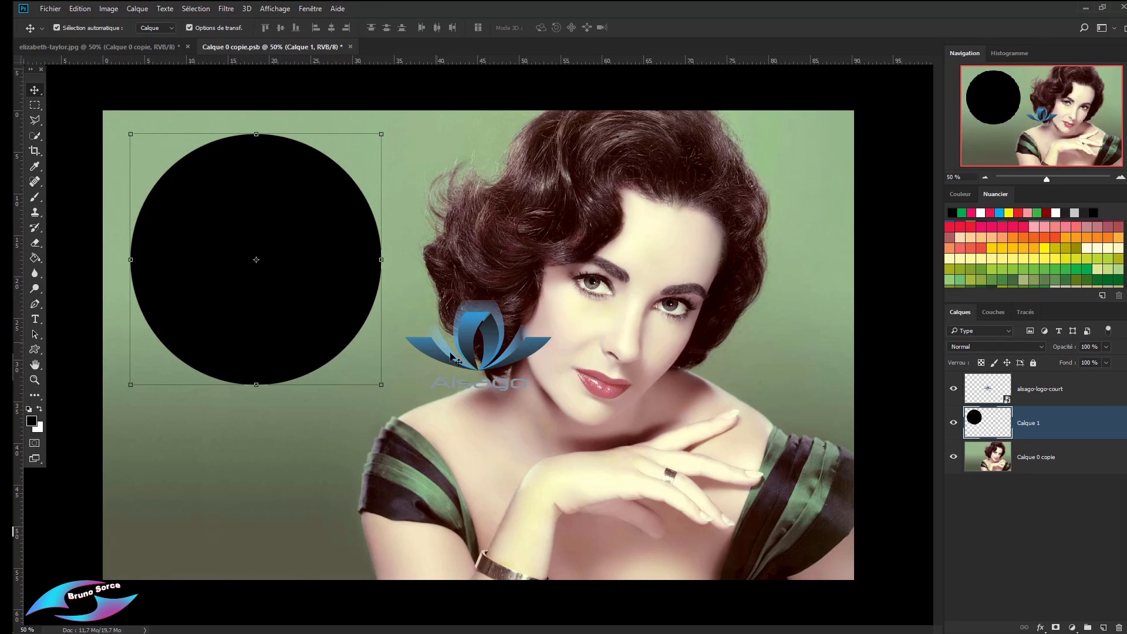
{"action": "left_click", "coordinate": [477, 328]}
{"action": "left_click_drag", "start_coordinate": [475, 328], "coordinate": [253, 242]}
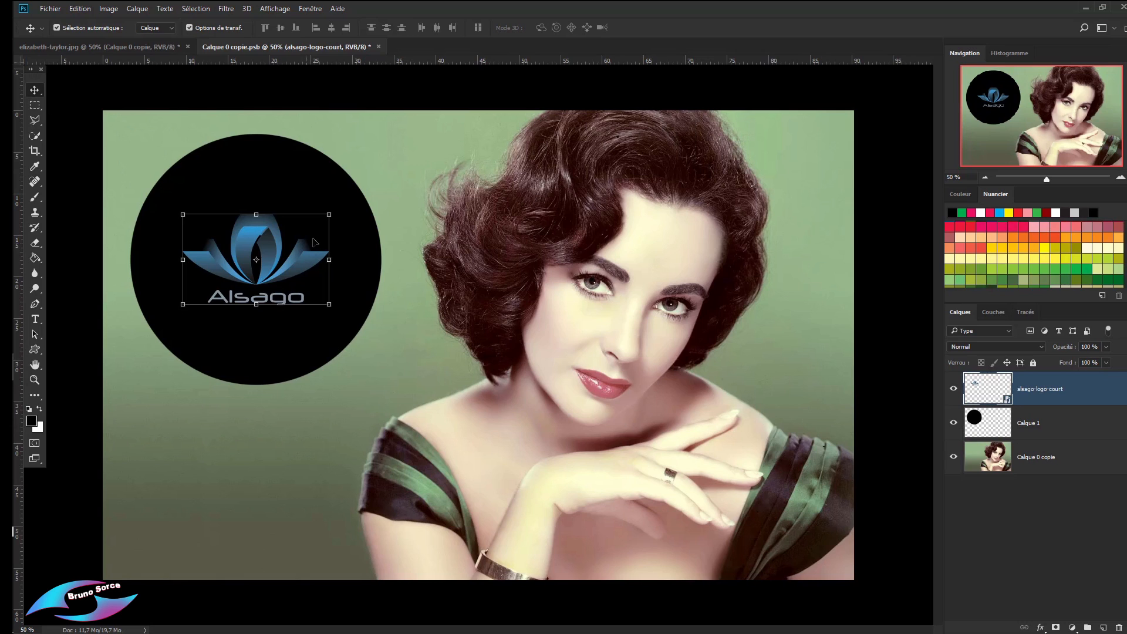
{"action": "key", "text": "ctrl+t"}
{"action": "left_click_drag", "start_coordinate": [329, 215], "coordinate": [353, 199]}
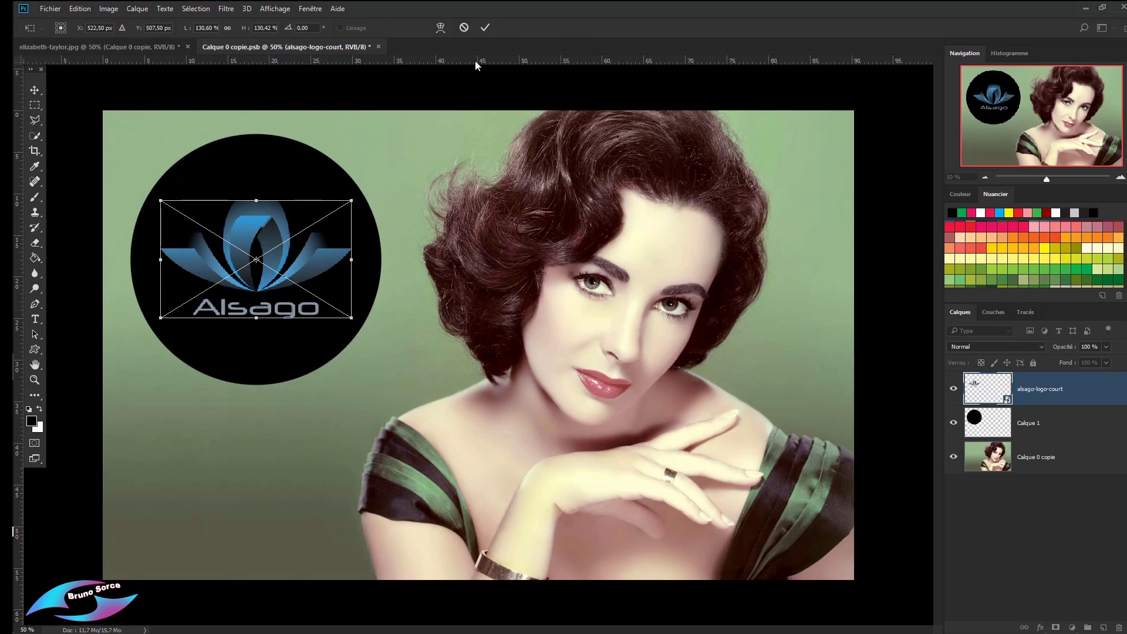
{"action": "key", "text": "Return"}
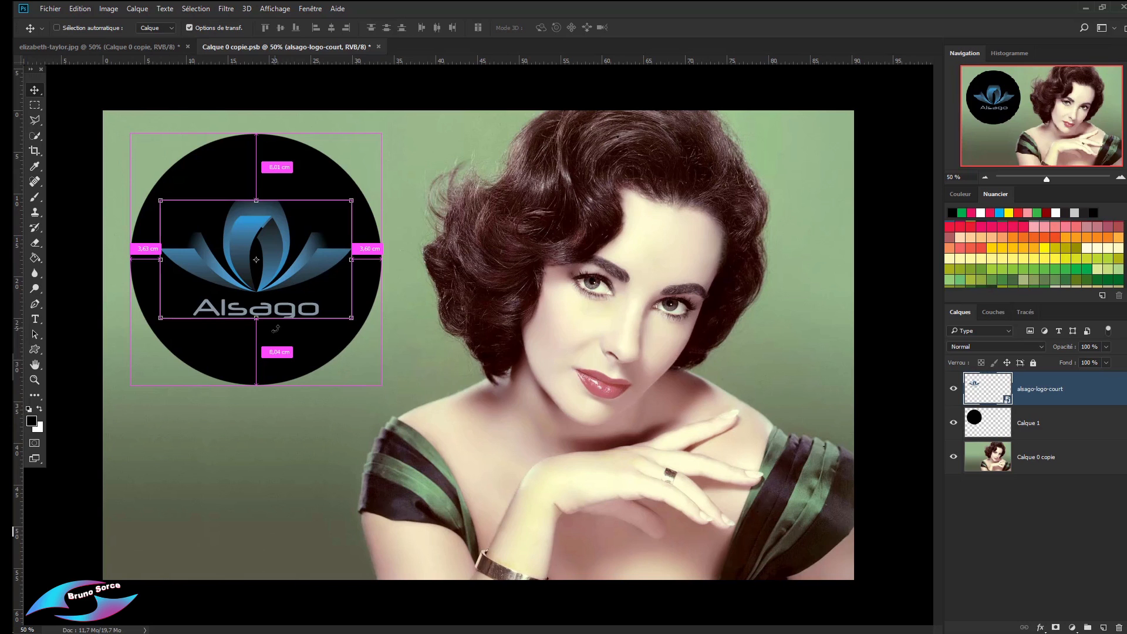
Step: Save the smart object contents with the logo badge and return to the elizabeth-taylor.jpg box document
{"action": "key", "text": "ctrl+s"}
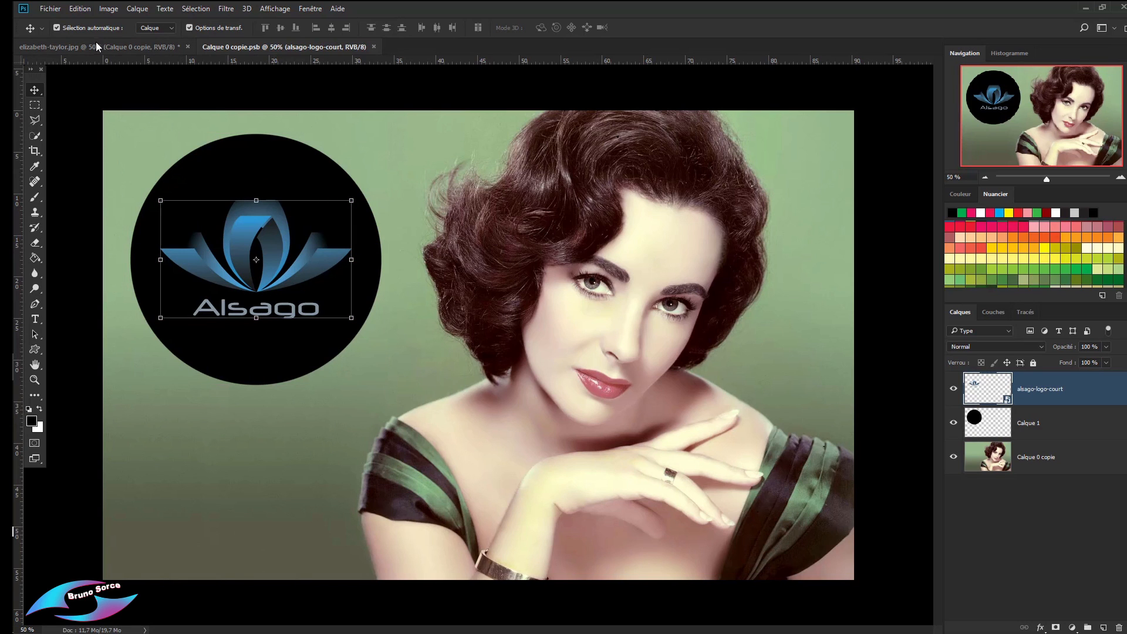
{"action": "left_click", "coordinate": [107, 49]}
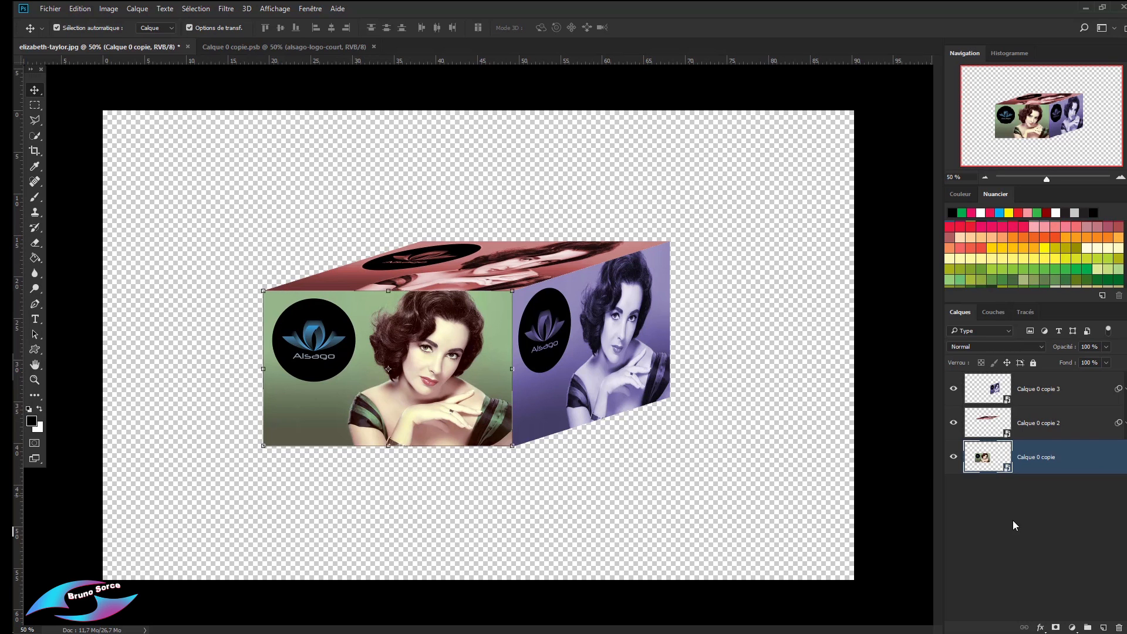
Step: Reopen the contents of Calque 0 copie and fill the circle on Calque 1 with orange-red, leaving nothing selected
{"action": "double_click", "coordinate": [991, 457]}
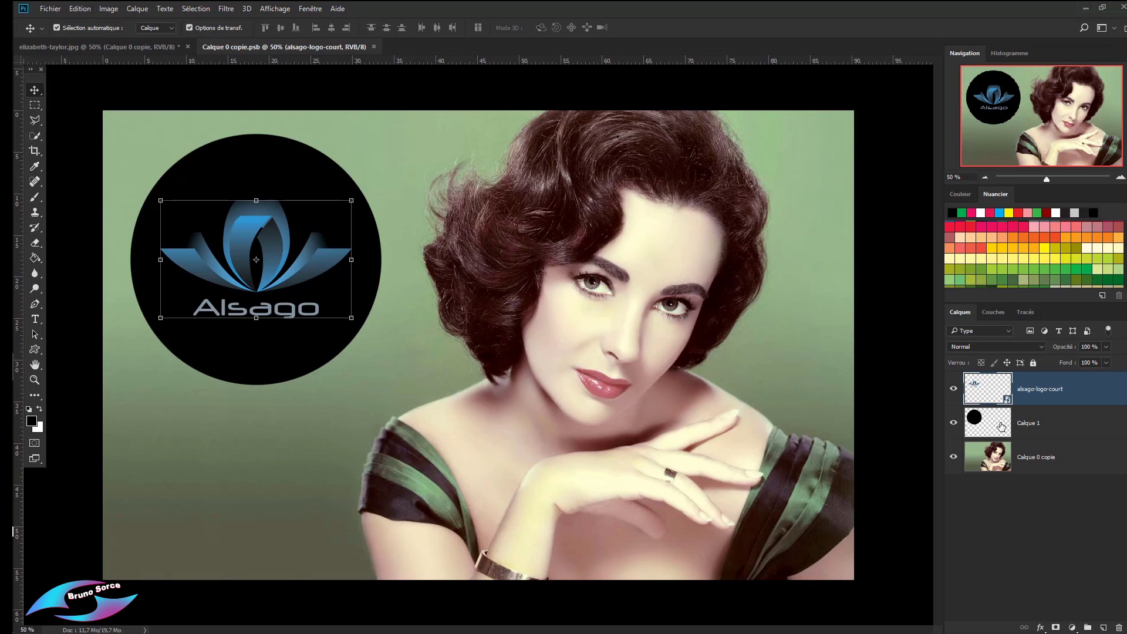
{"action": "left_click", "coordinate": [1059, 424]}
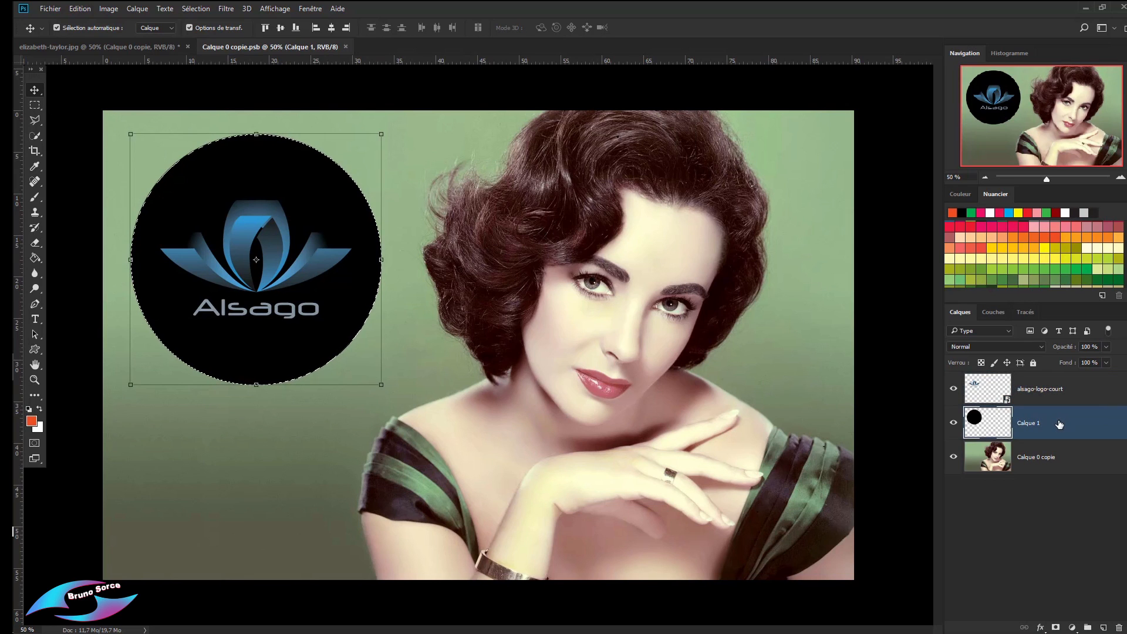
{"action": "key", "text": "alt+BackSpace"}
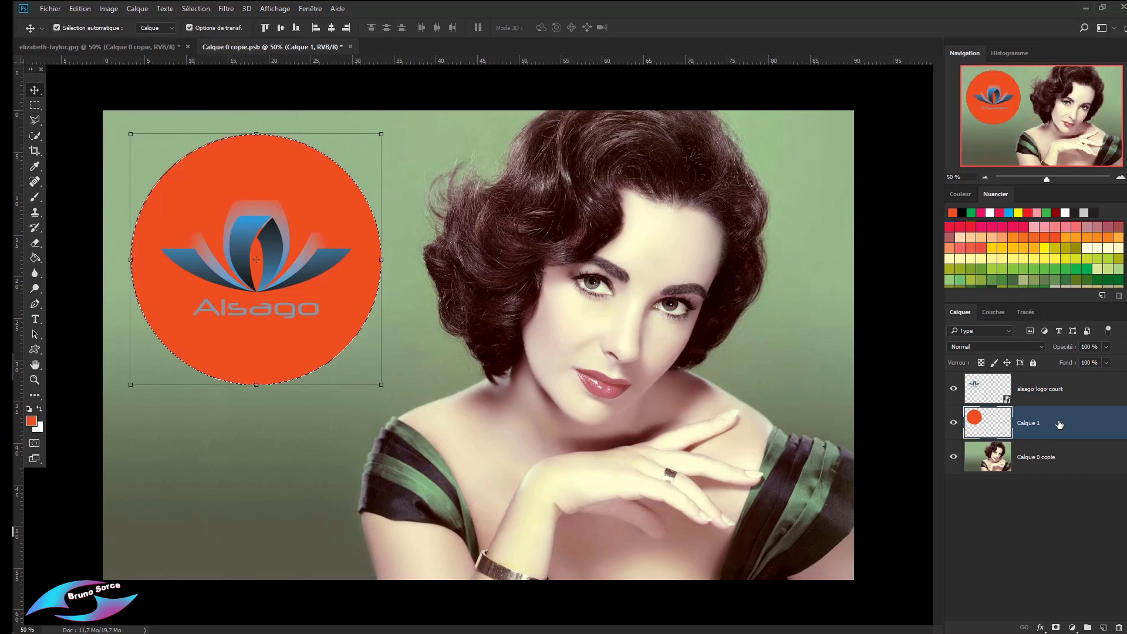
{"action": "key", "text": "ctrl+d"}
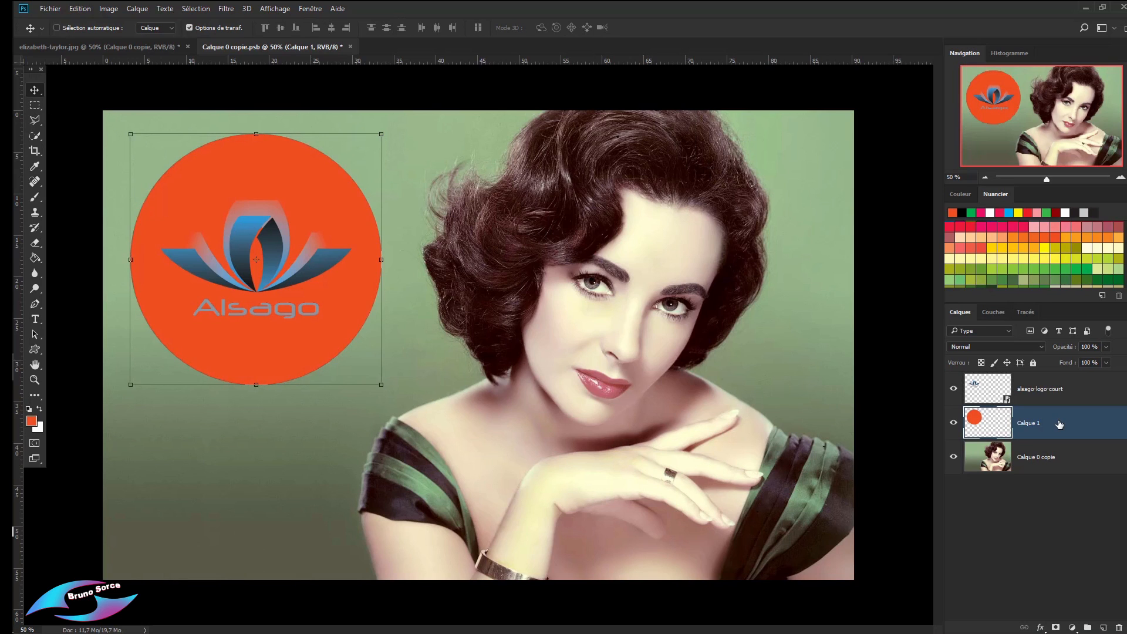
Step: Save the recoloured smart object contents, return to the elizabeth-taylor.jpg box document and deselect its layers
{"action": "key", "text": "ctrl+s"}
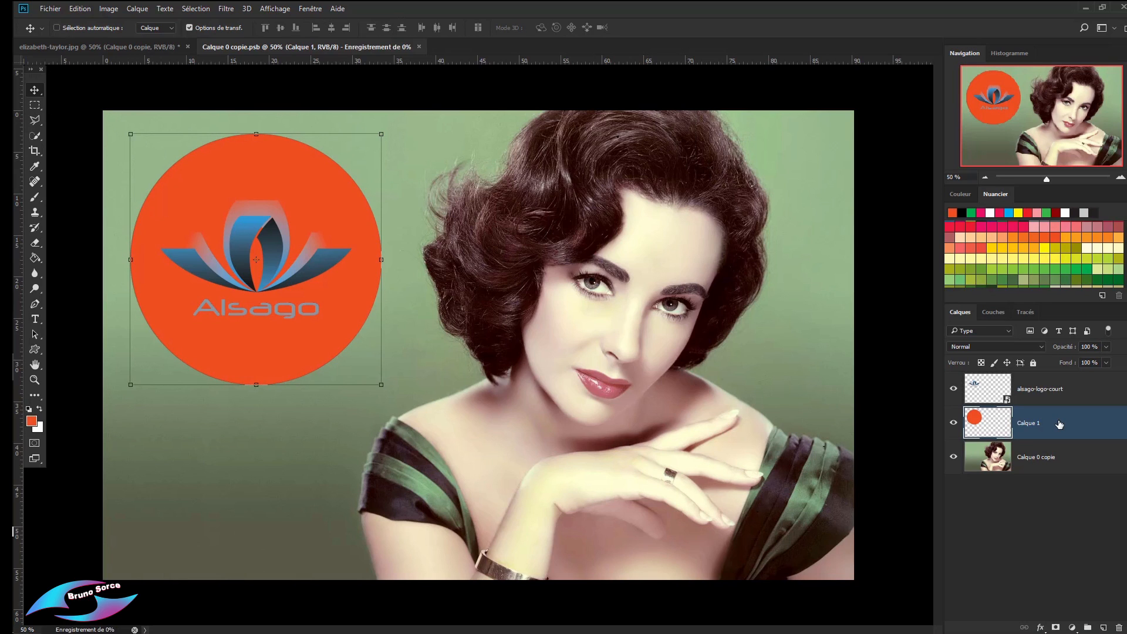
{"action": "left_click", "coordinate": [132, 46]}
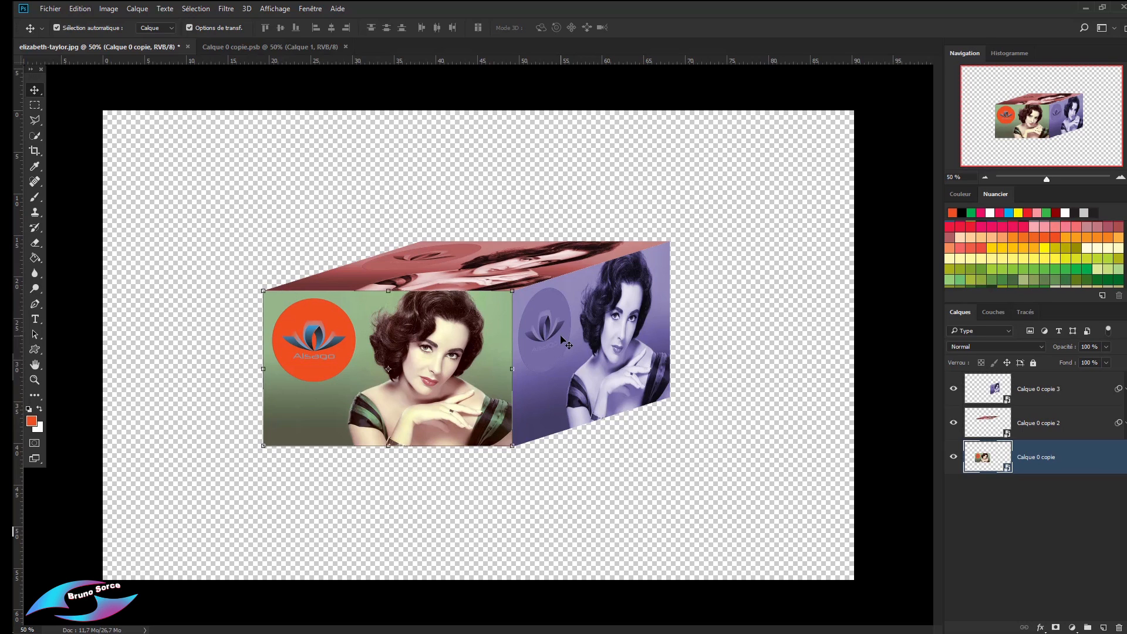
{"action": "left_click", "coordinate": [721, 310]}
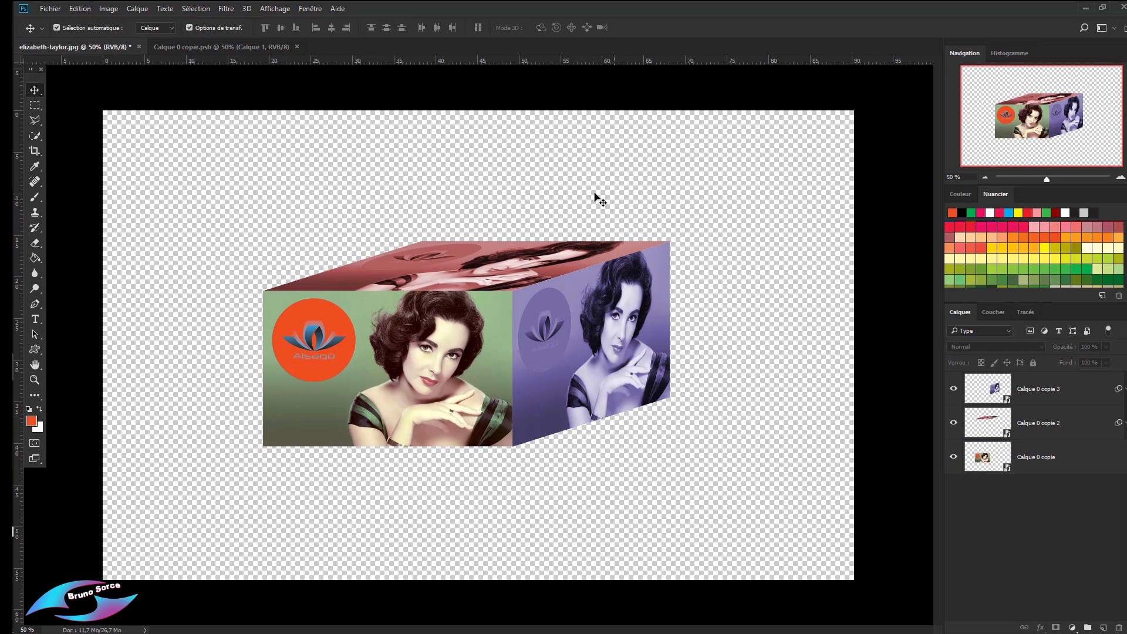